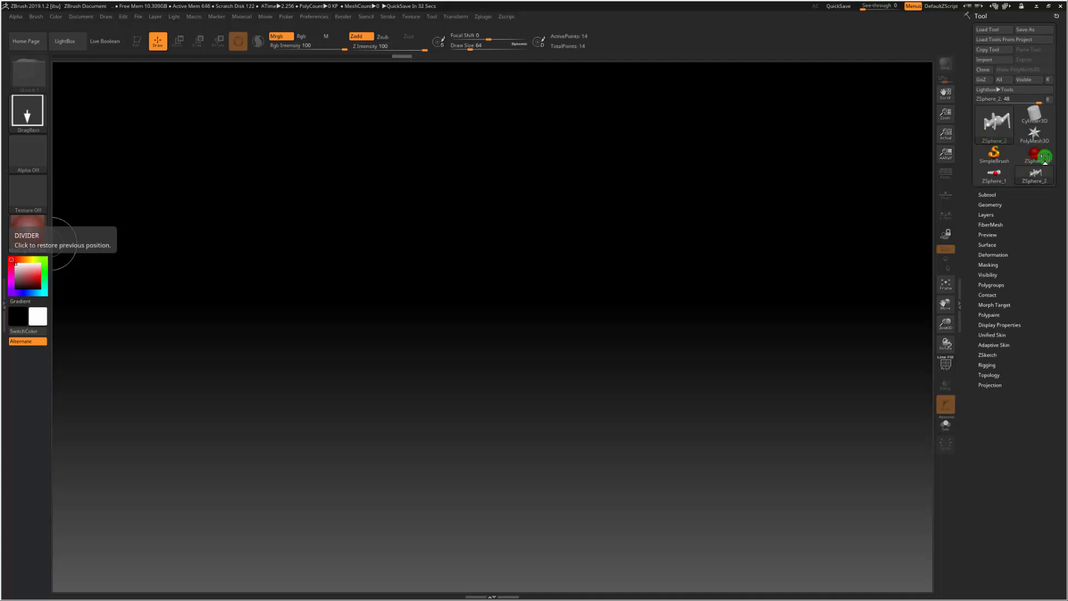
# Step: Choose the ZSphere tool, draw one ZSphere at the canvas centre and enable Edit mode
pyautogui.click(995, 153)
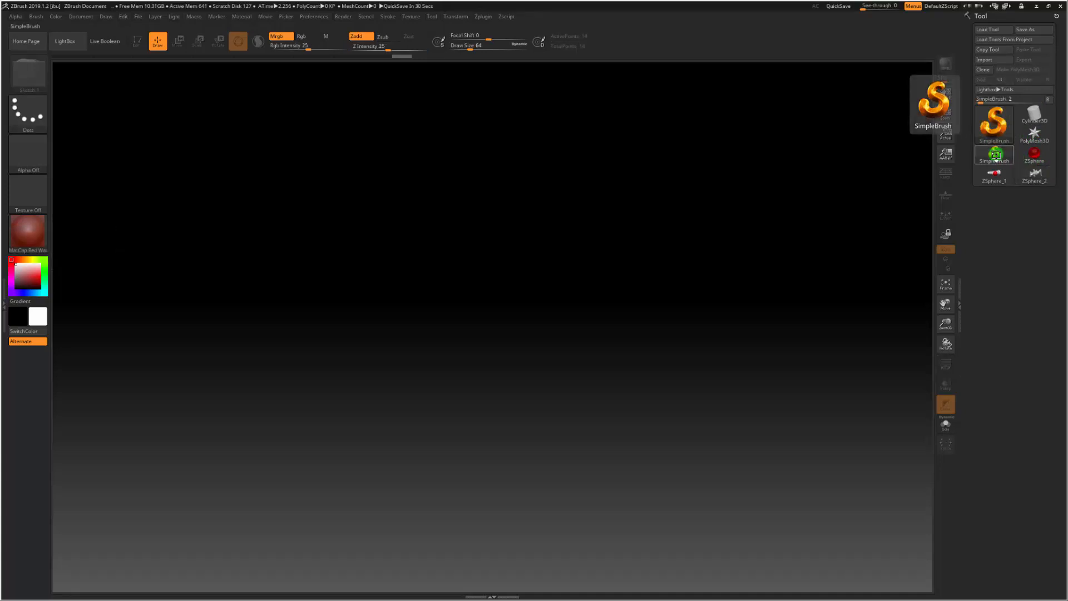
pyautogui.click(1002, 130)
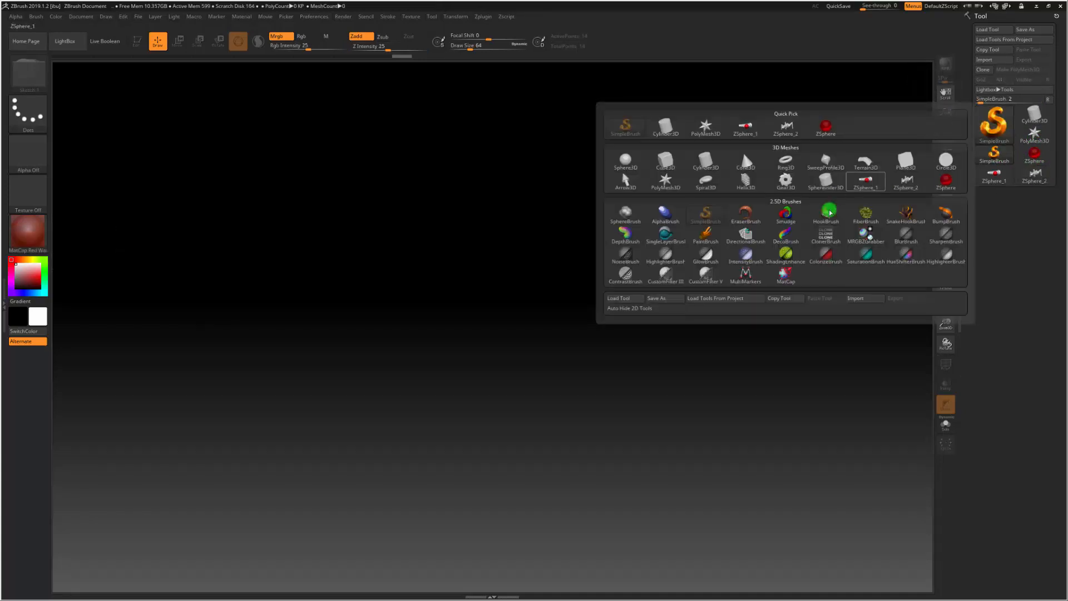
pyautogui.click(942, 186)
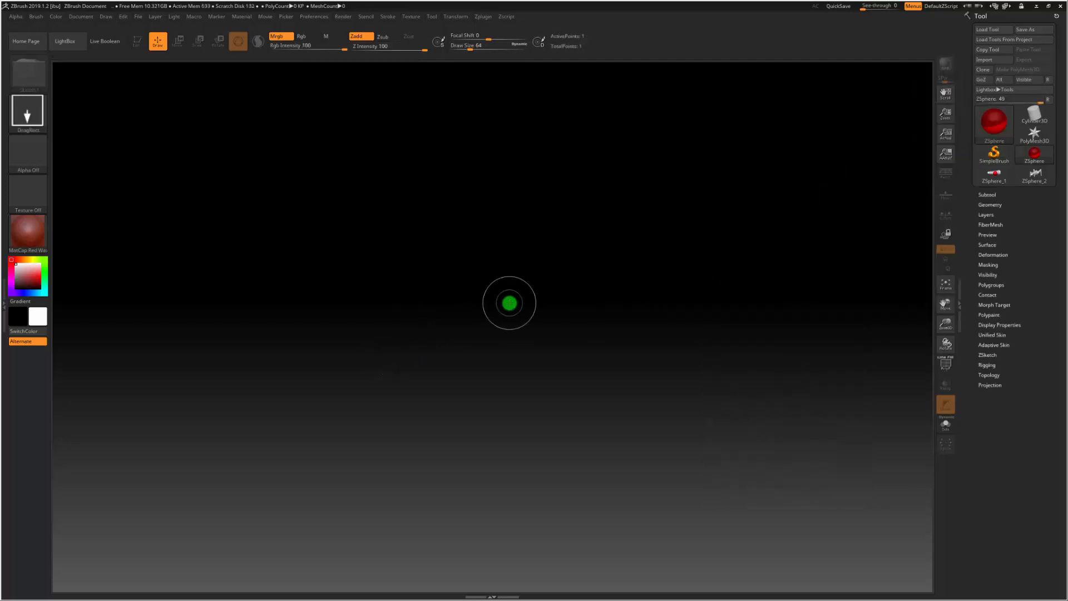
pyautogui.moveTo(494, 342); pyautogui.dragTo(489, 159)
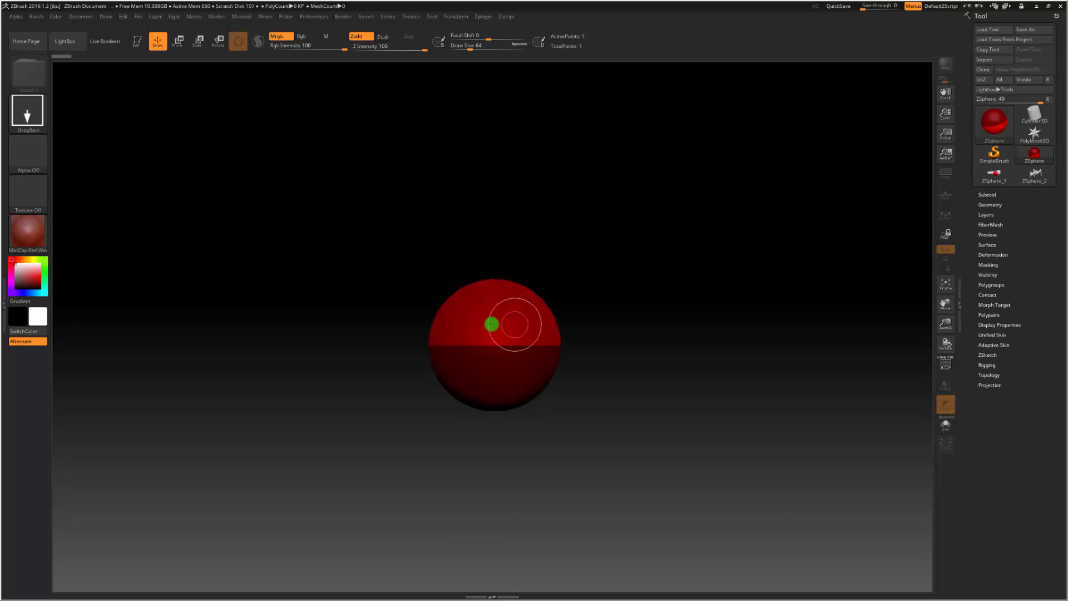
pyautogui.click(137, 40)
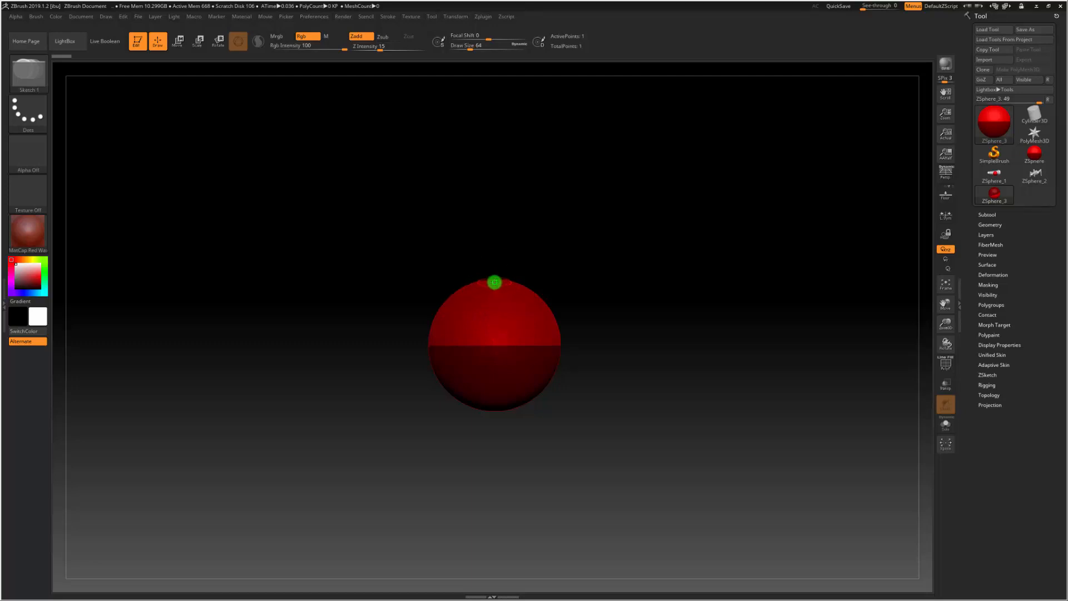
# Step: Add a smaller child sphere on top of the ZSphere and move it upward to form a long tapering body
pyautogui.moveTo(495, 283); pyautogui.dragTo(498, 246)
pyautogui.click(179, 40)
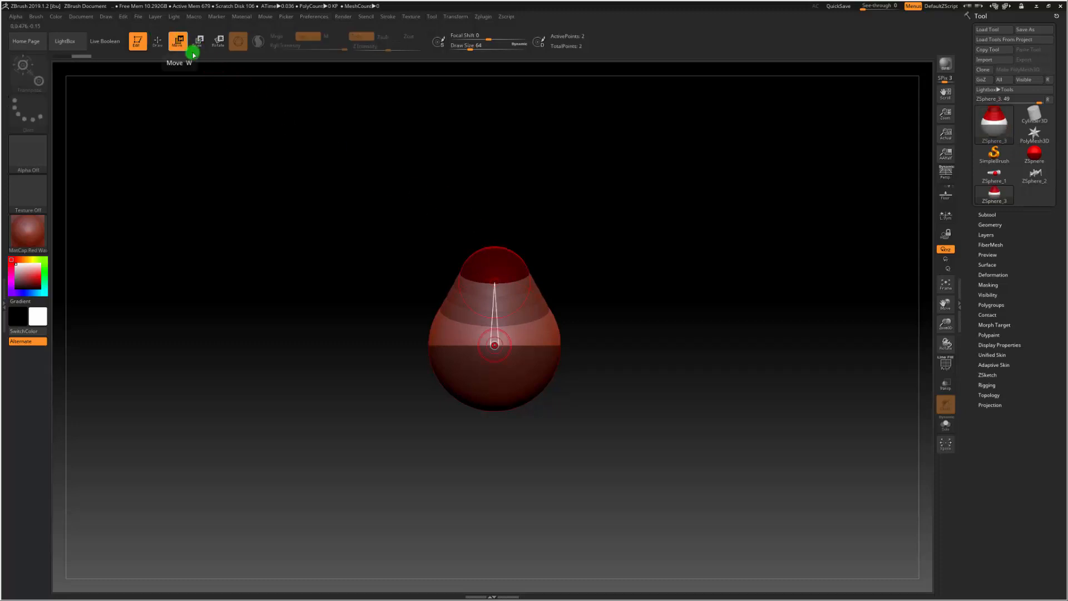
pyautogui.moveTo(495, 256); pyautogui.dragTo(491, 165)
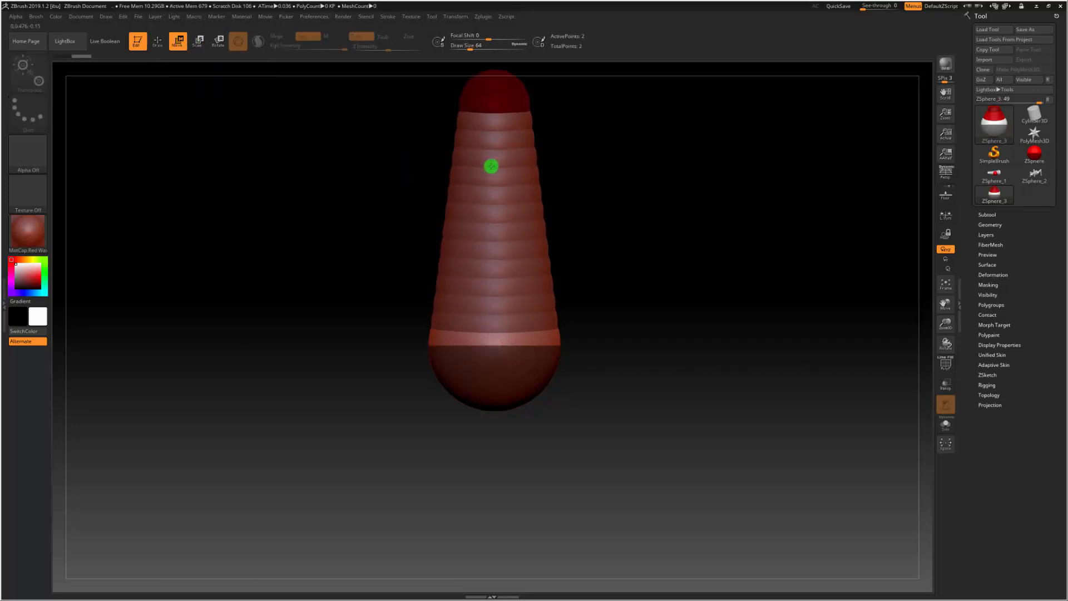
# Step: Insert a joint sphere in the body near its narrow end, undo the stray extra sphere, and shift the joint slightly
pyautogui.click(160, 40)
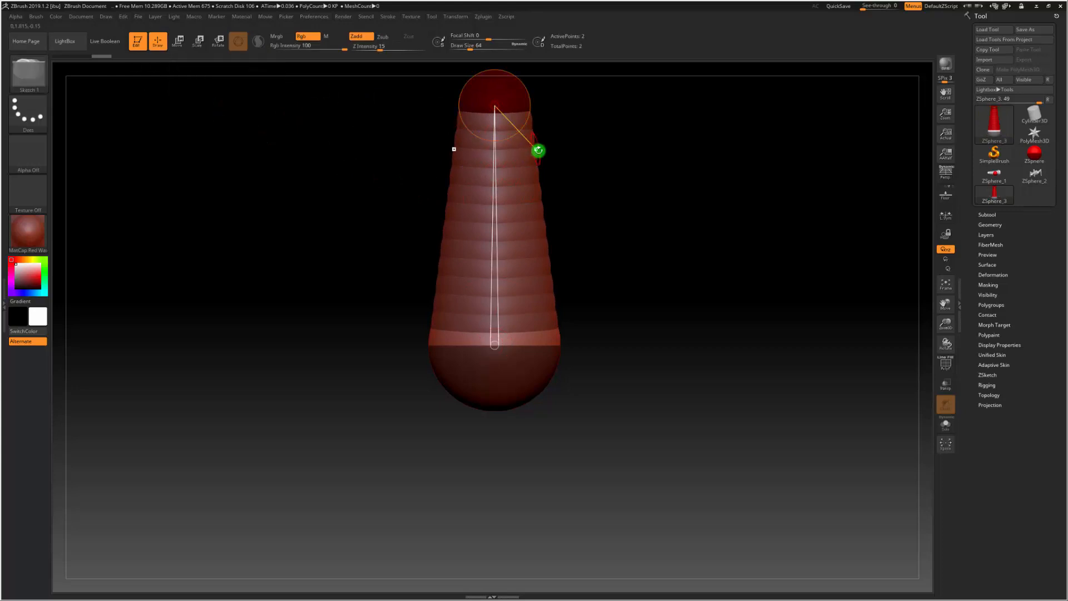
pyautogui.click(483, 167)
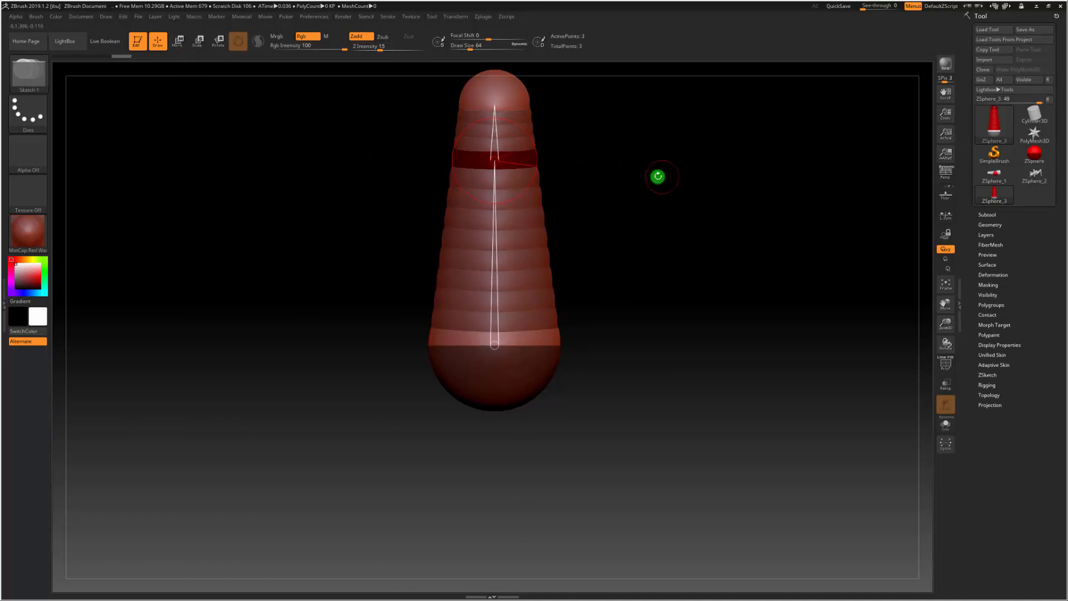
pyautogui.moveTo(639, 179); pyautogui.dragTo(415, 230)
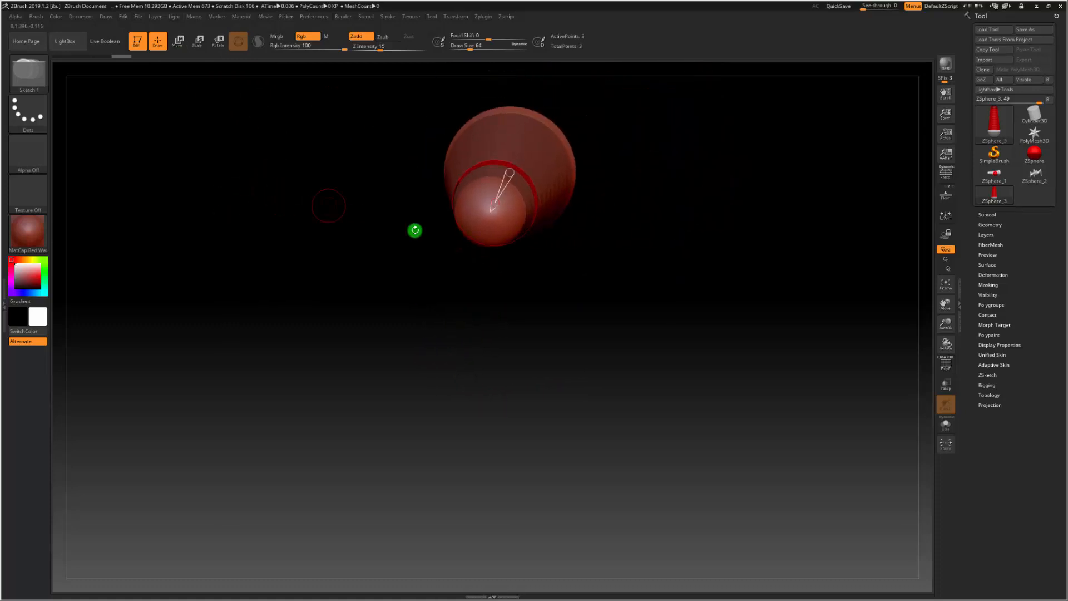
pyautogui.hotkey('ctrl', 'z')
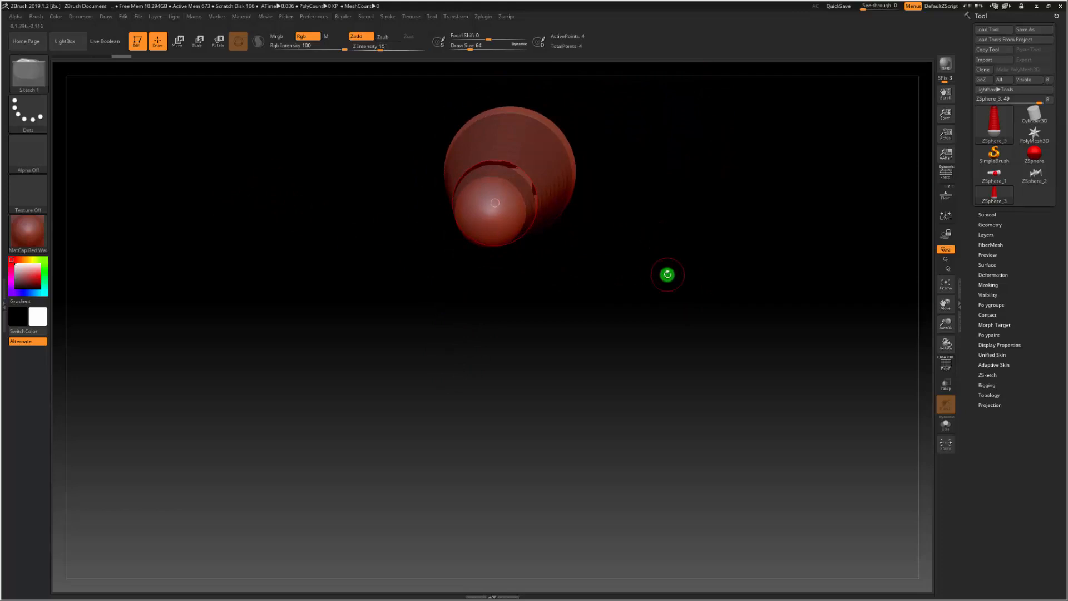
pyautogui.moveTo(659, 277); pyautogui.dragTo(635, 266)
pyautogui.hotkey('ctrl', 'shift', 'z')
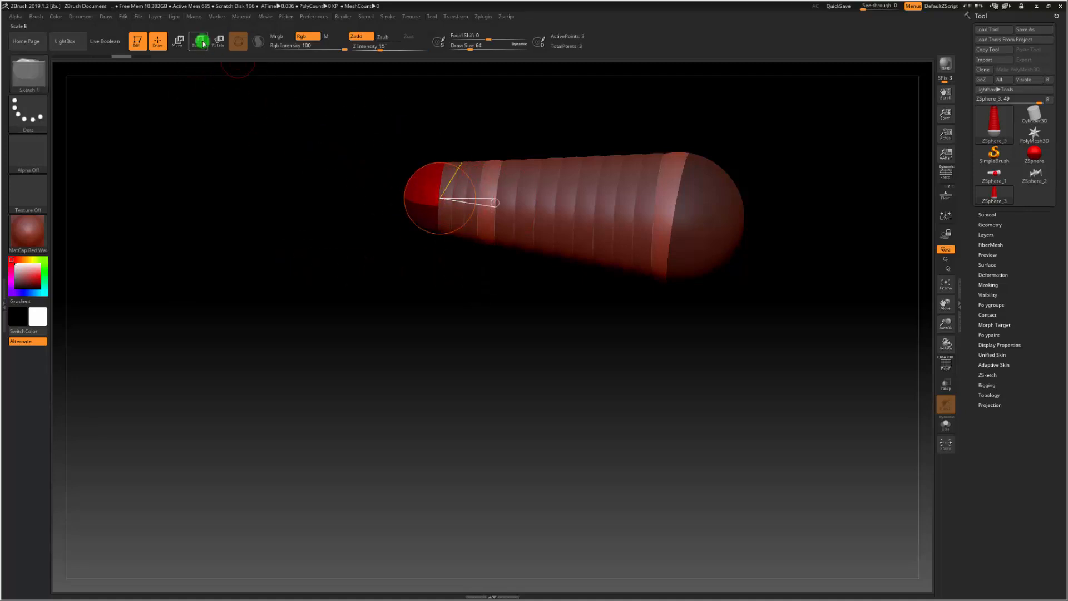
pyautogui.click(180, 41)
pyautogui.moveTo(486, 186); pyautogui.dragTo(501, 179)
pyautogui.moveTo(462, 312); pyautogui.dragTo(487, 321)
# Step: Grow a mirrored pair of small two-sphere limbs from the front body joint and pull their end spheres downward as front legs
pyautogui.click(158, 40)
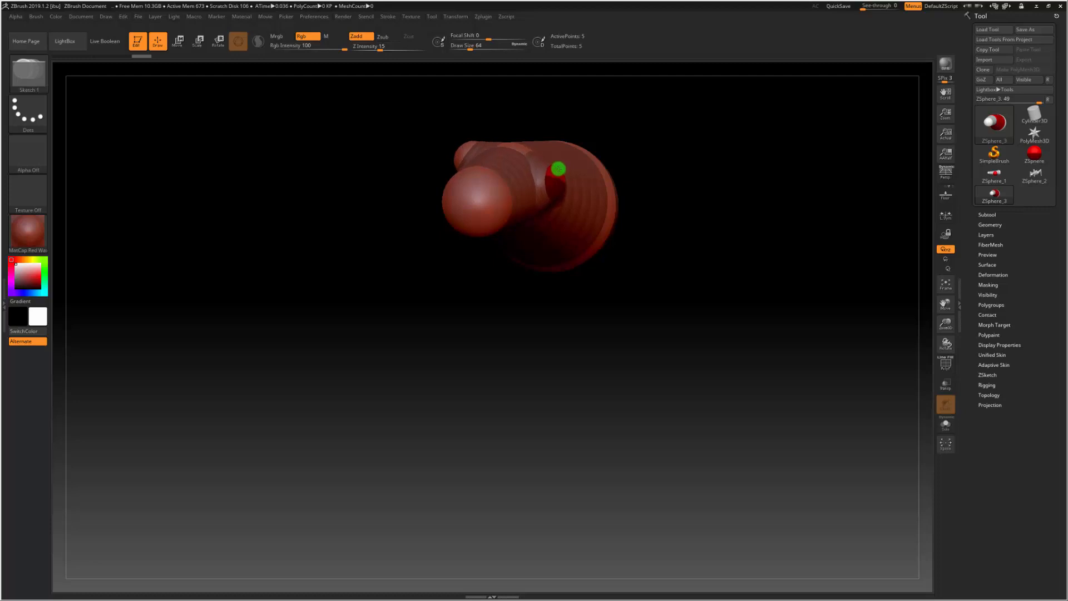
pyautogui.moveTo(558, 168)
pyautogui.mouseDown()
pyautogui.moveTo(539, 167)
pyautogui.moveTo(571, 185)
pyautogui.mouseUp()
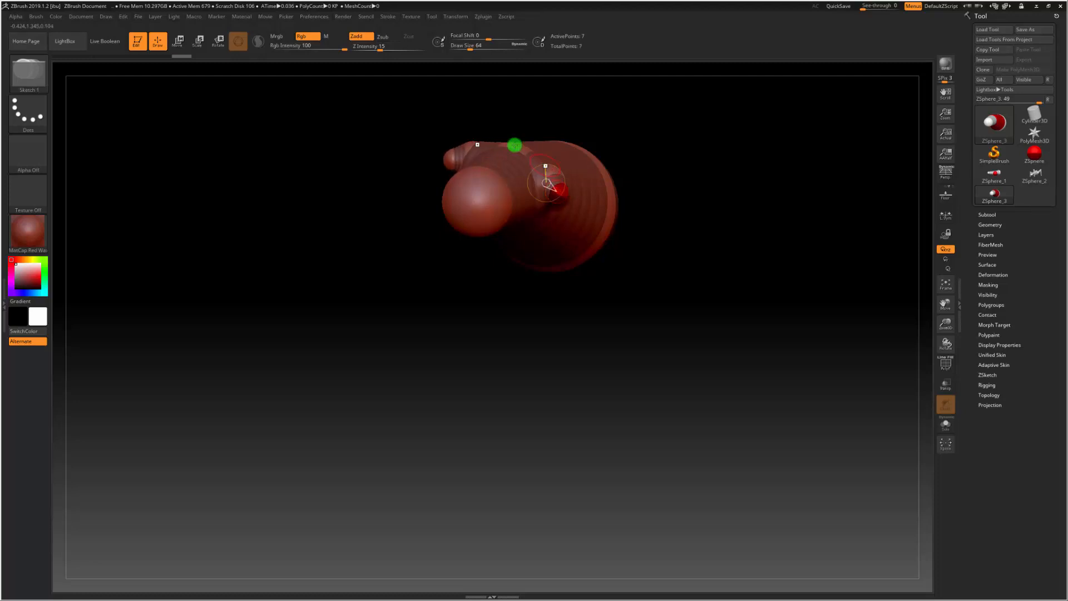
pyautogui.click(178, 40)
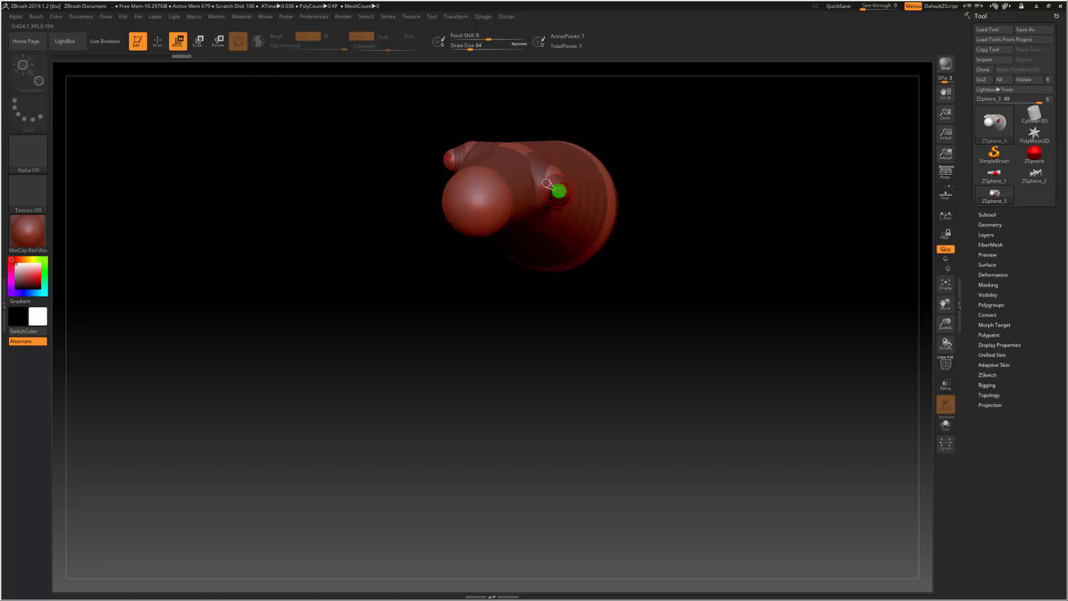
pyautogui.moveTo(564, 192); pyautogui.dragTo(548, 271)
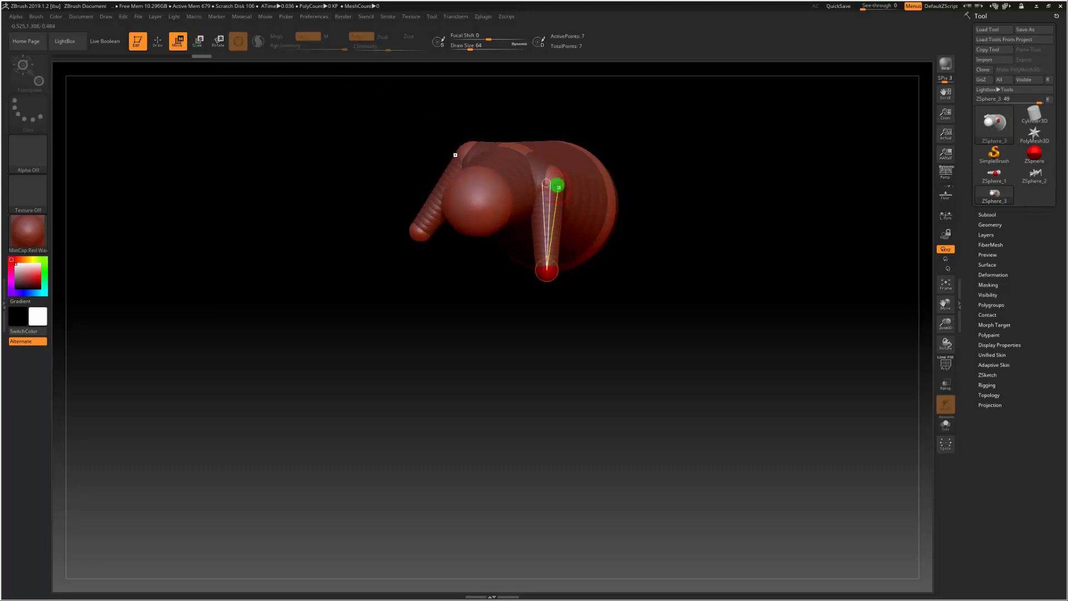
# Step: Move the shoulder spheres of the front legs outward from the body and reposition the foot spheres to match
pyautogui.moveTo(565, 178); pyautogui.dragTo(632, 160)
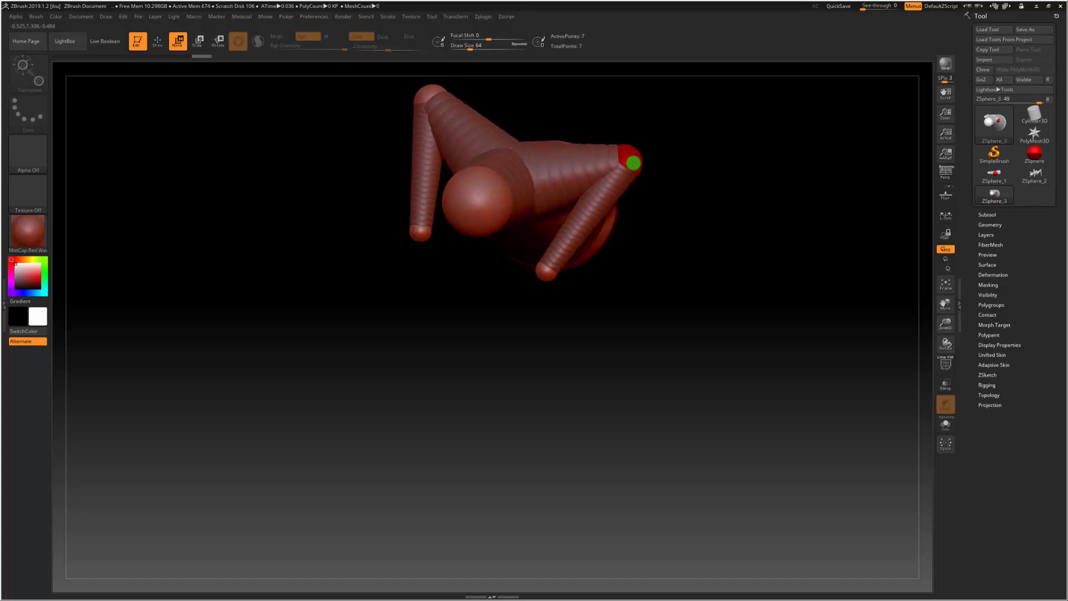
pyautogui.moveTo(547, 271); pyautogui.dragTo(576, 288)
pyautogui.moveTo(741, 288); pyautogui.dragTo(703, 279)
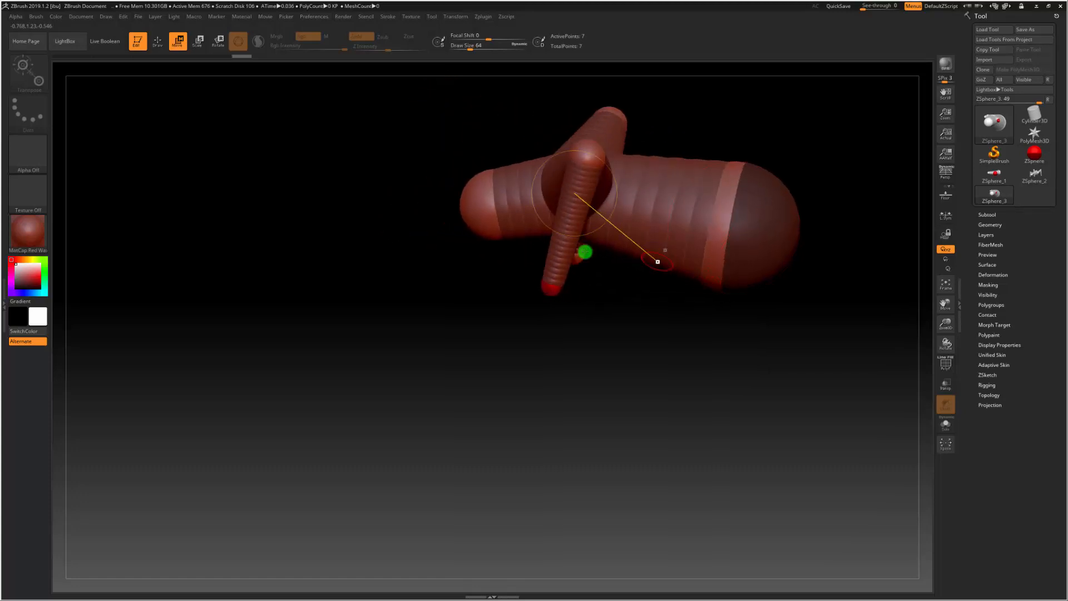
pyautogui.moveTo(330, 305); pyautogui.dragTo(379, 309)
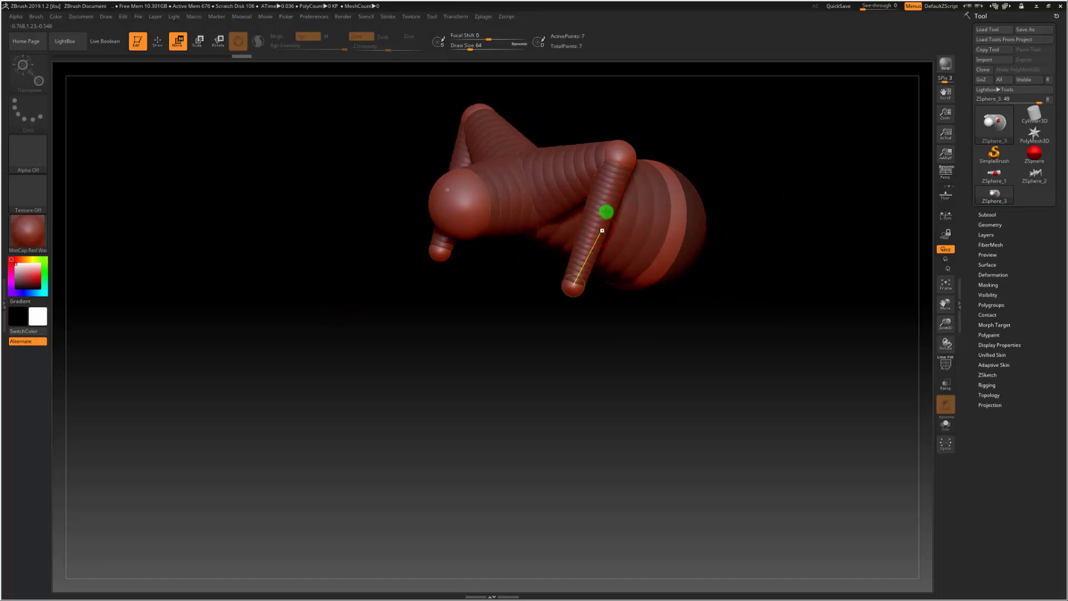
# Step: Insert a joint sphere midway along each front leg and move it forward to bend the leg
pyautogui.click(157, 40)
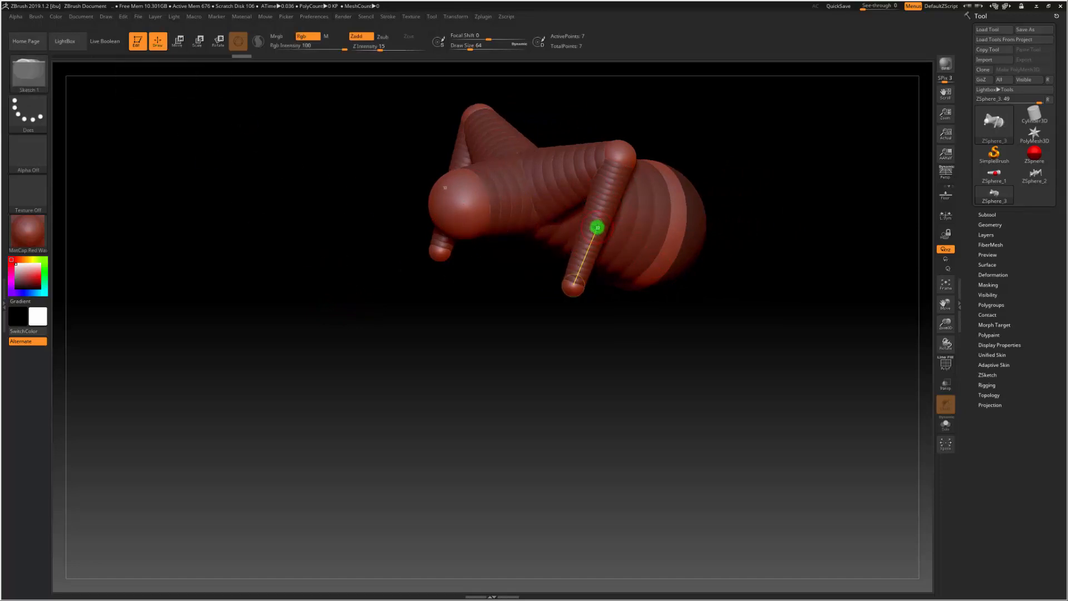
pyautogui.moveTo(595, 228); pyautogui.dragTo(474, 271)
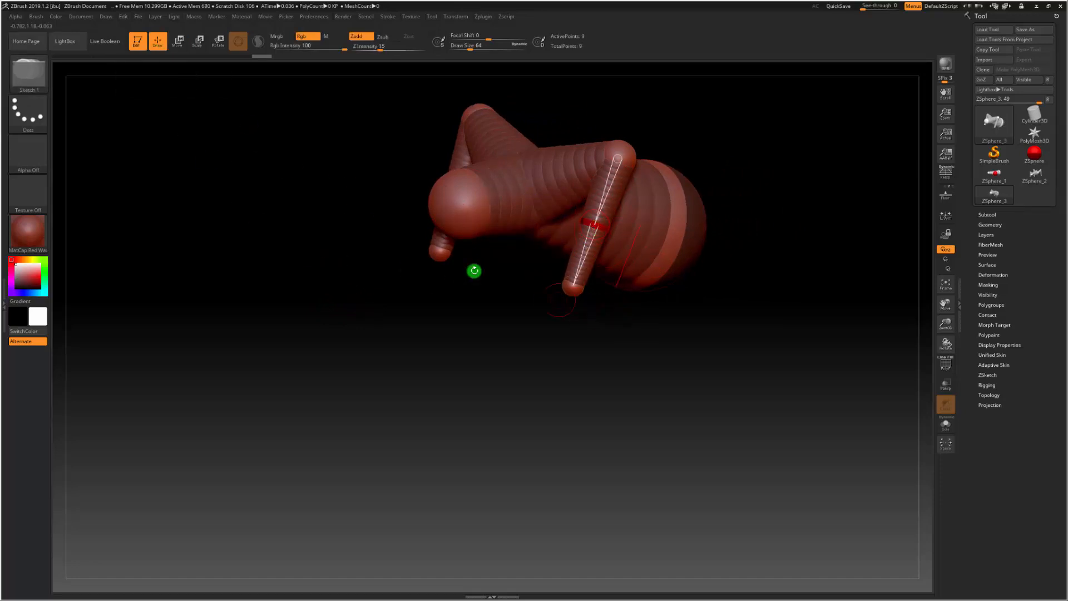
pyautogui.click(179, 42)
pyautogui.moveTo(420, 298)
pyautogui.mouseDown()
pyautogui.moveTo(577, 223)
pyautogui.moveTo(625, 228)
pyautogui.moveTo(549, 220)
pyautogui.moveTo(560, 223)
pyautogui.mouseUp()
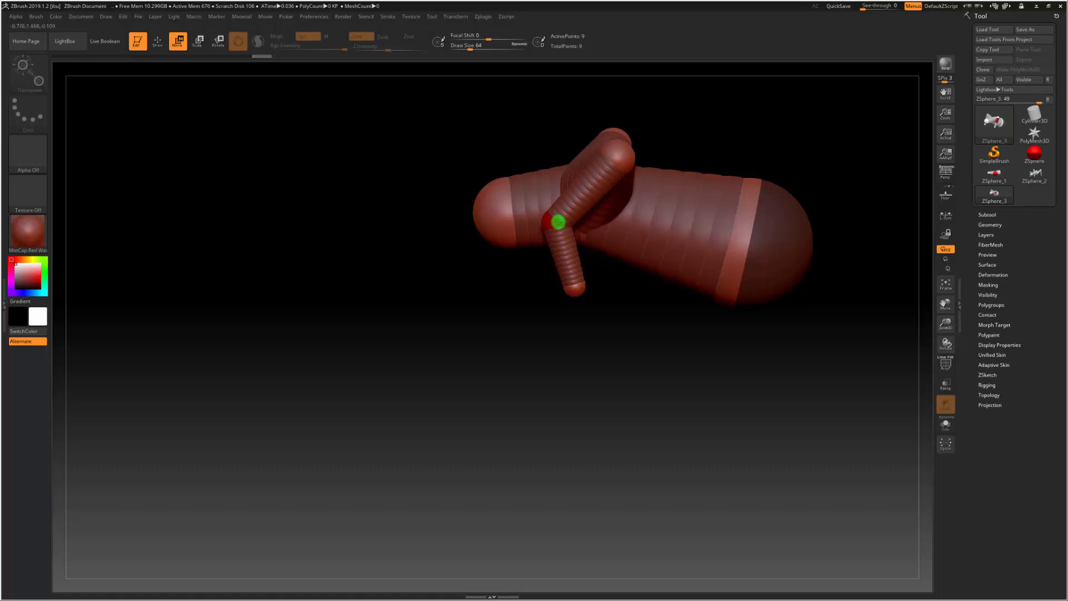
# Step: Lower the front-leg shoulder spheres, bring them closer to the body, and nudge the head sphere forward
pyautogui.moveTo(618, 153); pyautogui.dragTo(614, 165)
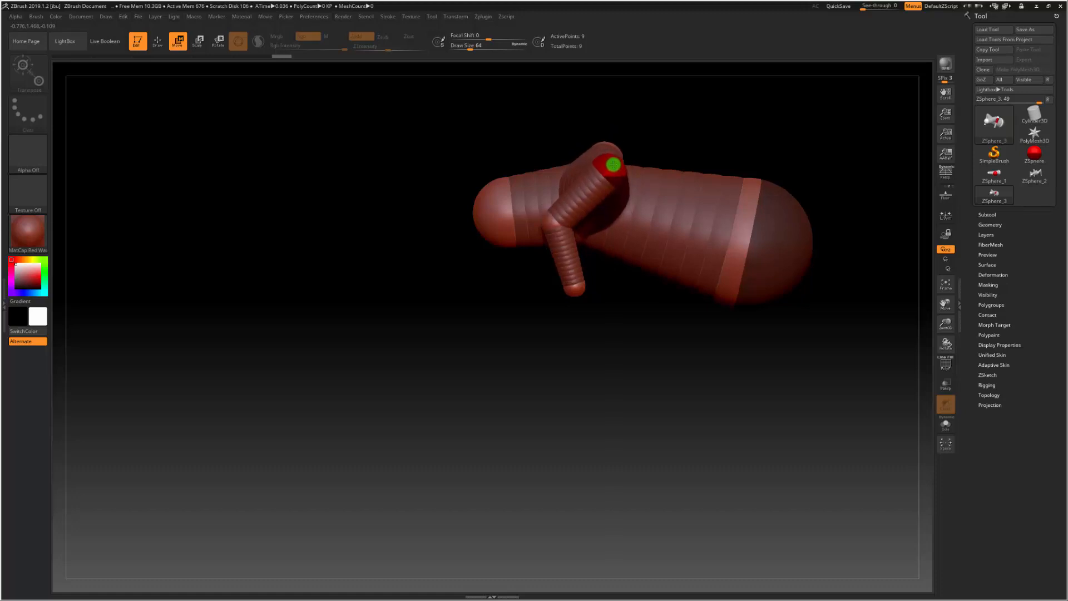
pyautogui.moveTo(410, 305); pyautogui.dragTo(466, 292)
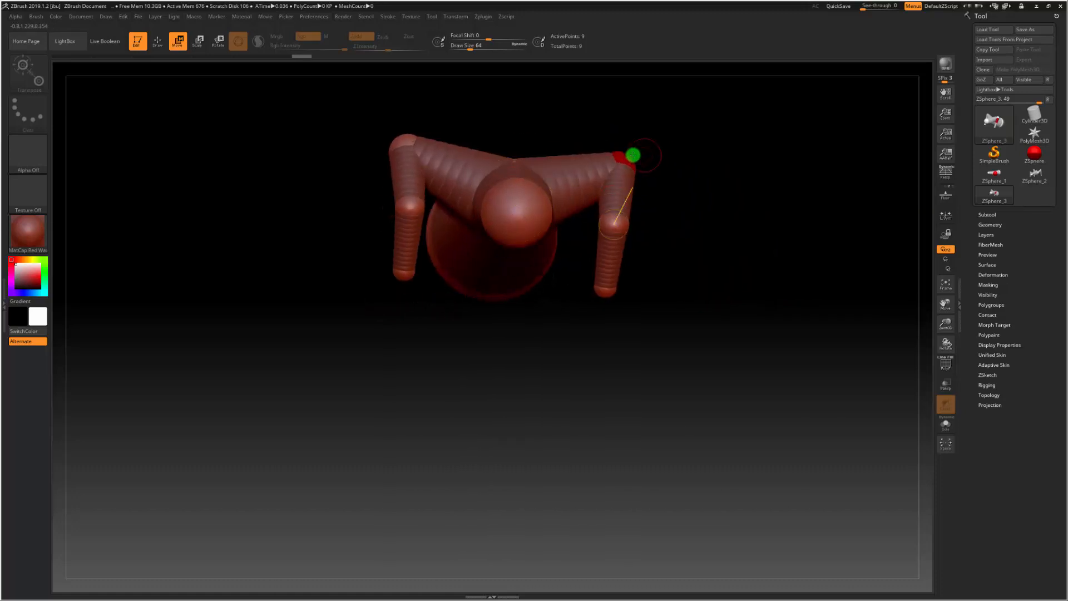
pyautogui.moveTo(621, 155); pyautogui.dragTo(575, 138)
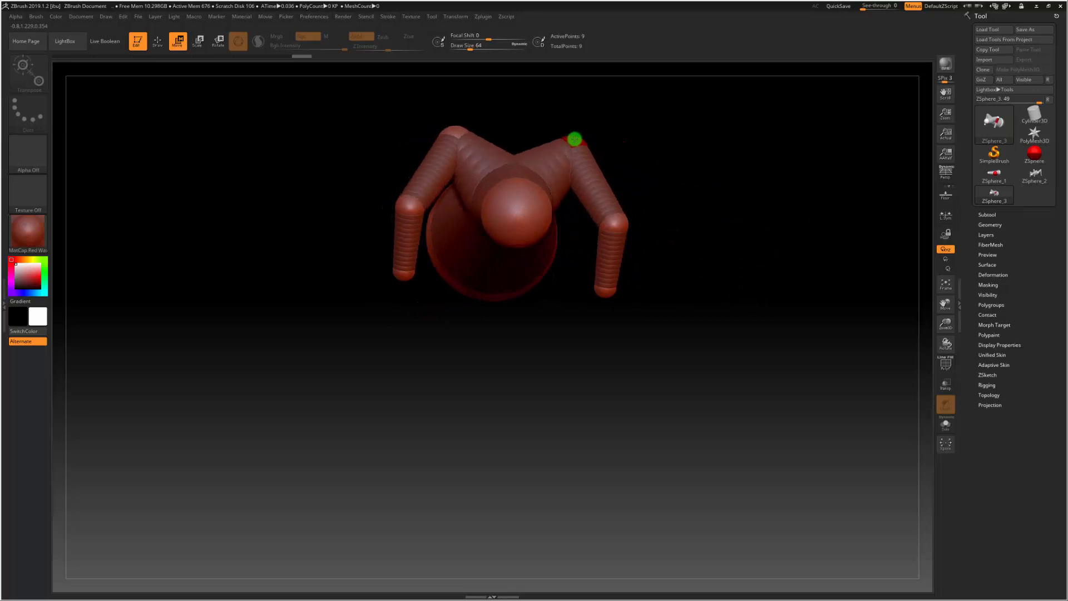
pyautogui.moveTo(587, 315); pyautogui.dragTo(577, 223)
pyautogui.moveTo(528, 319); pyautogui.dragTo(598, 306)
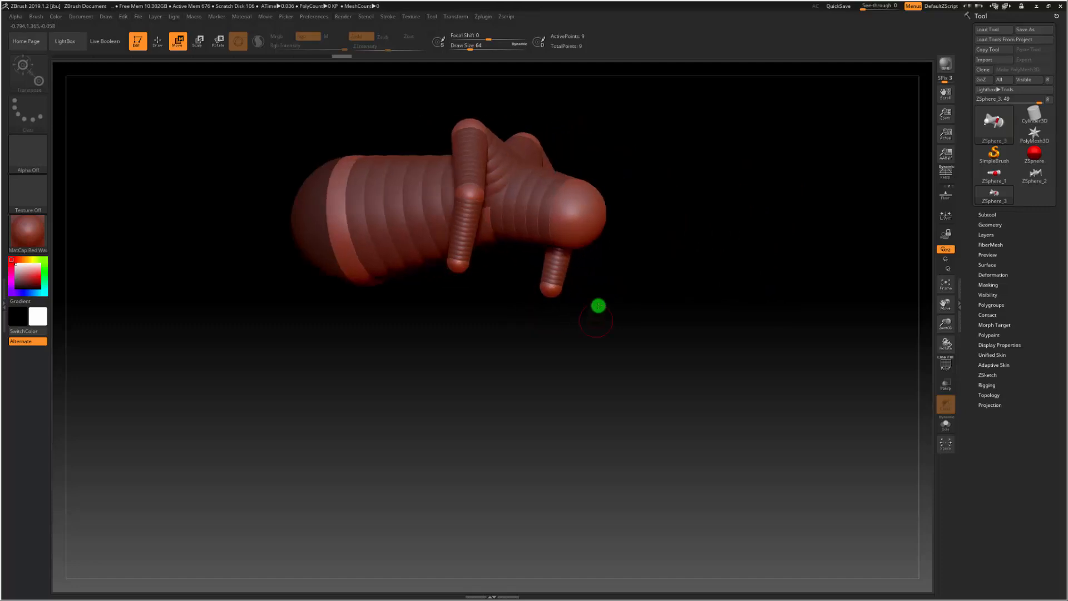
pyautogui.moveTo(596, 191)
pyautogui.mouseDown()
pyautogui.moveTo(596, 170)
pyautogui.moveTo(583, 184)
pyautogui.moveTo(598, 189)
pyautogui.mouseUp()
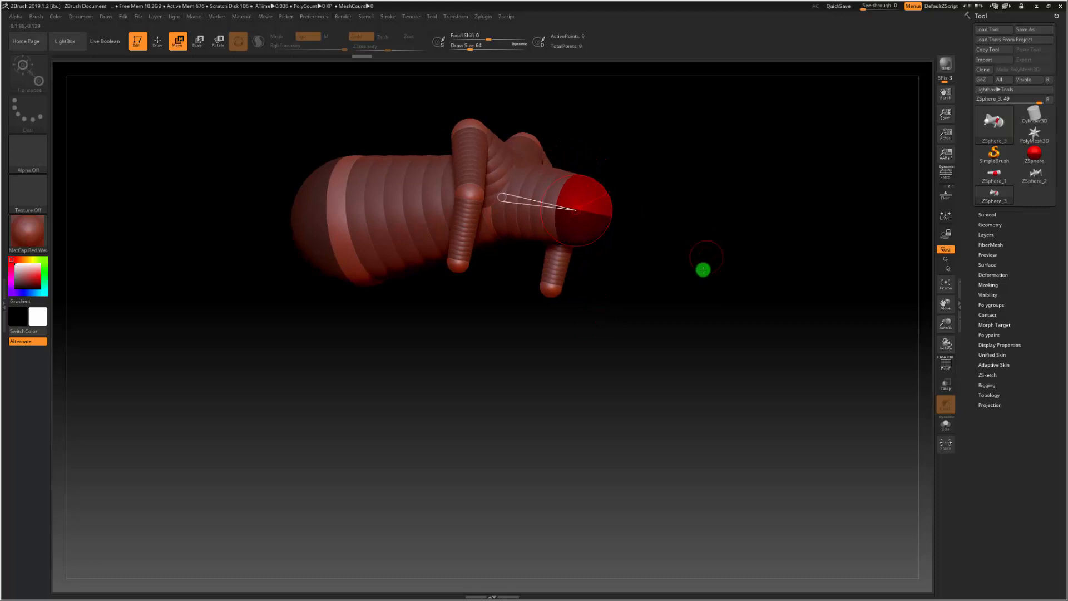
# Step: Add a mirrored pair of hip spheres on the sides of the rear body, with another sphere on each hip
pyautogui.moveTo(704, 269); pyautogui.dragTo(655, 272)
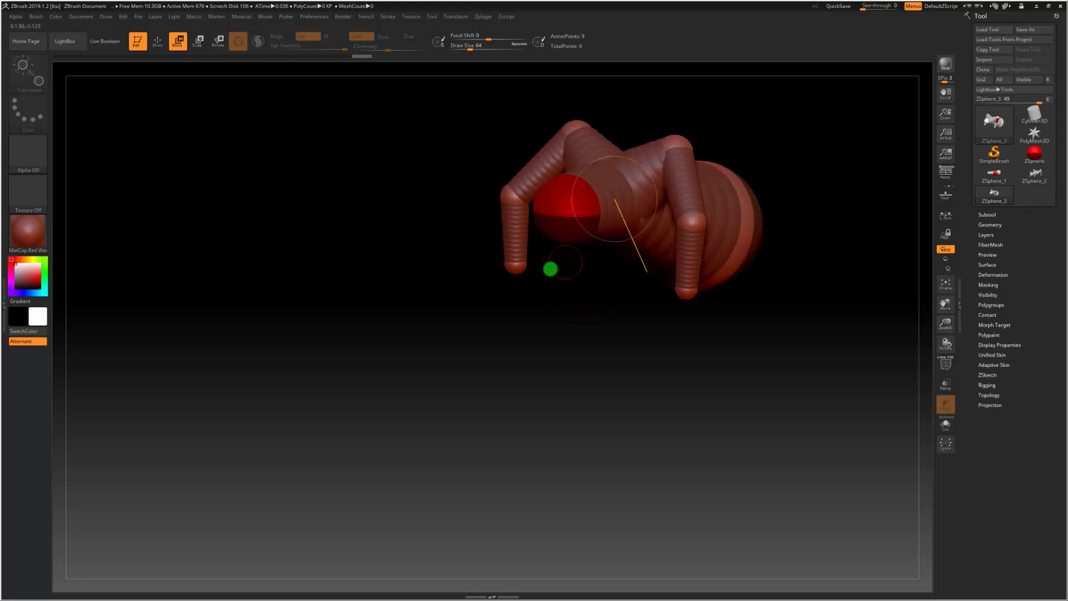
pyautogui.moveTo(550, 269); pyautogui.dragTo(524, 296)
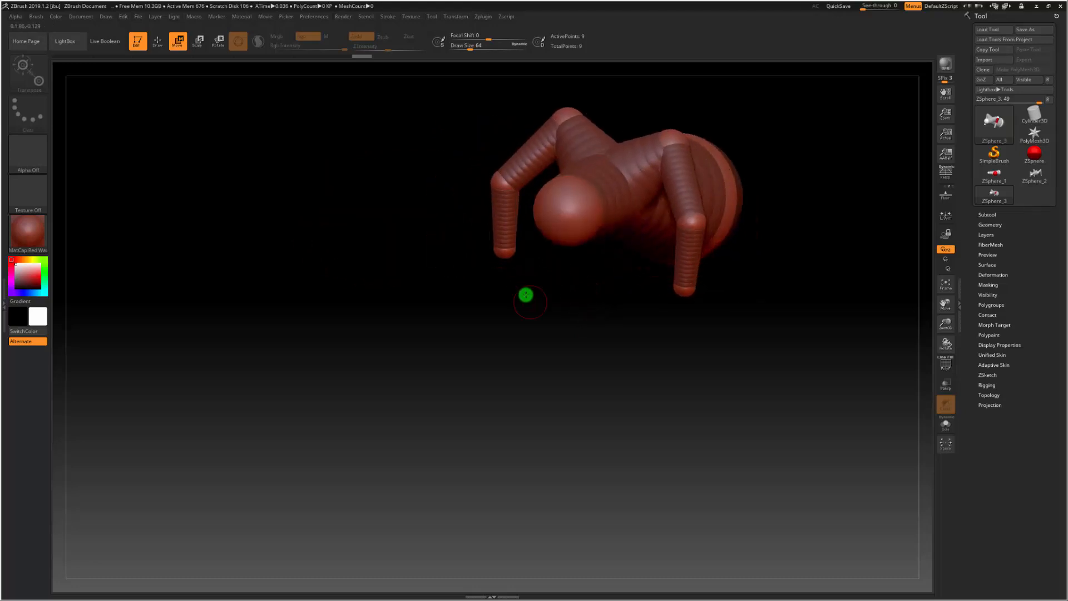
pyautogui.click(160, 43)
pyautogui.moveTo(733, 201)
pyautogui.mouseDown()
pyautogui.moveTo(802, 146)
pyautogui.moveTo(741, 176)
pyautogui.moveTo(833, 131)
pyautogui.moveTo(745, 172)
pyautogui.moveTo(747, 181)
pyautogui.mouseUp()
pyautogui.click(179, 41)
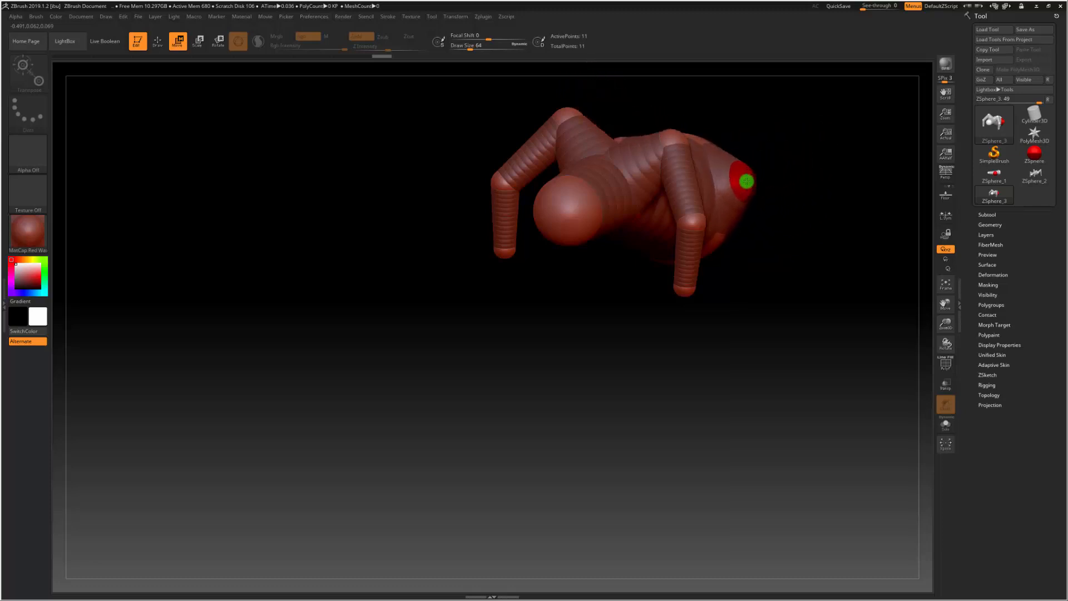
pyautogui.click(215, 47)
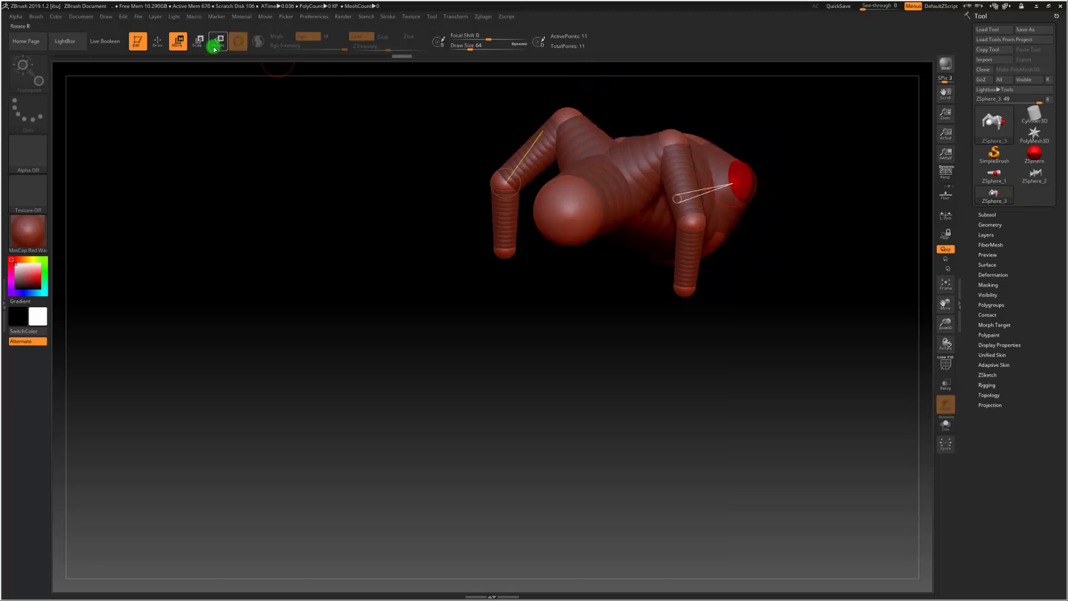
pyautogui.click(159, 47)
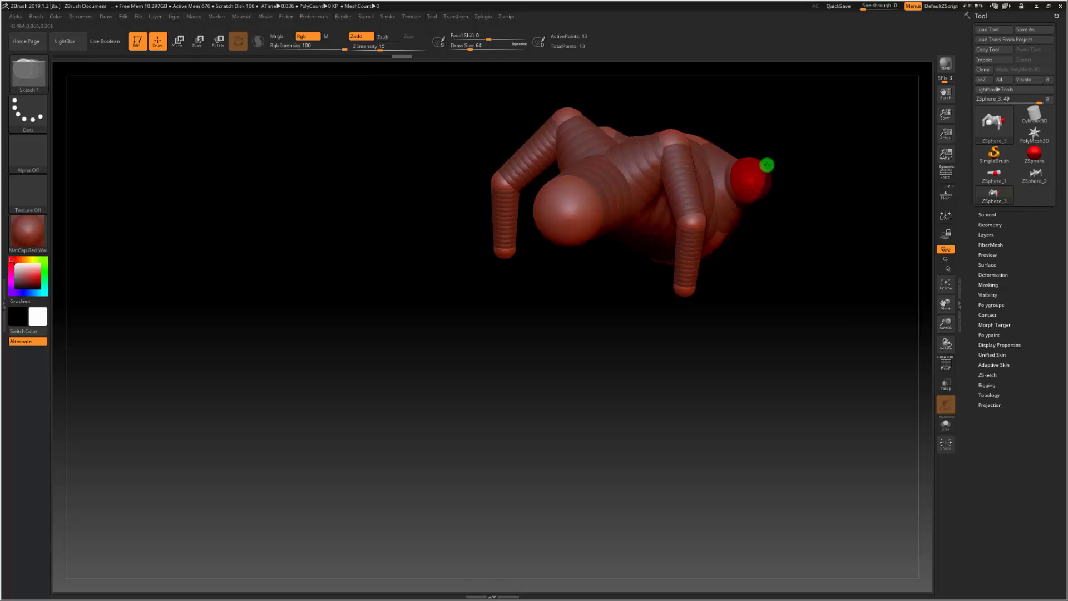
# Step: Move the outer rear spheres up and away from the body to extend the hind legs, and adjust the hip joints
pyautogui.click(176, 47)
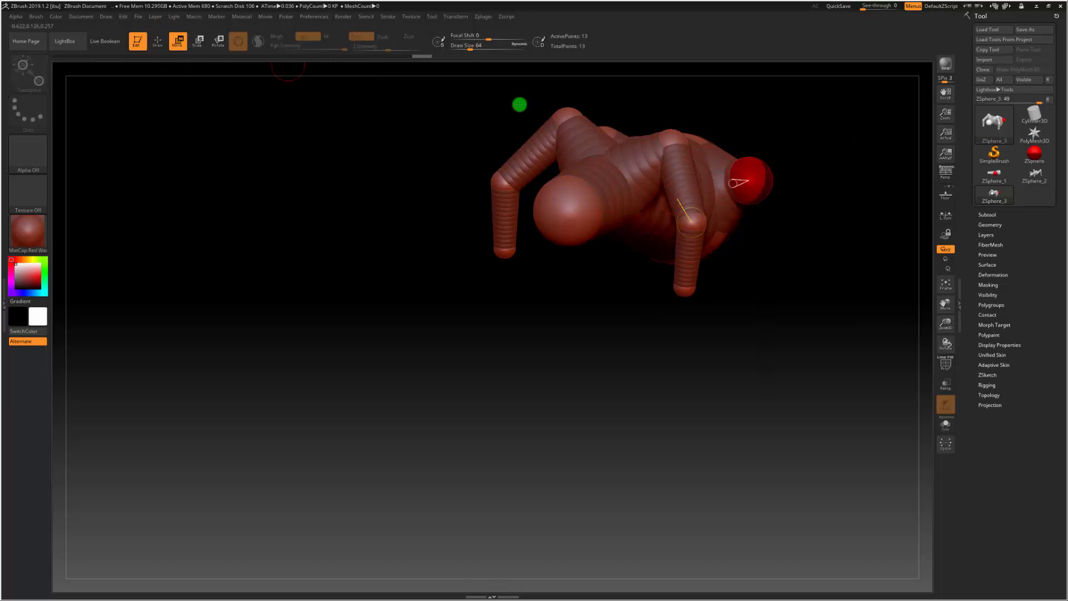
pyautogui.moveTo(754, 173); pyautogui.dragTo(801, 133)
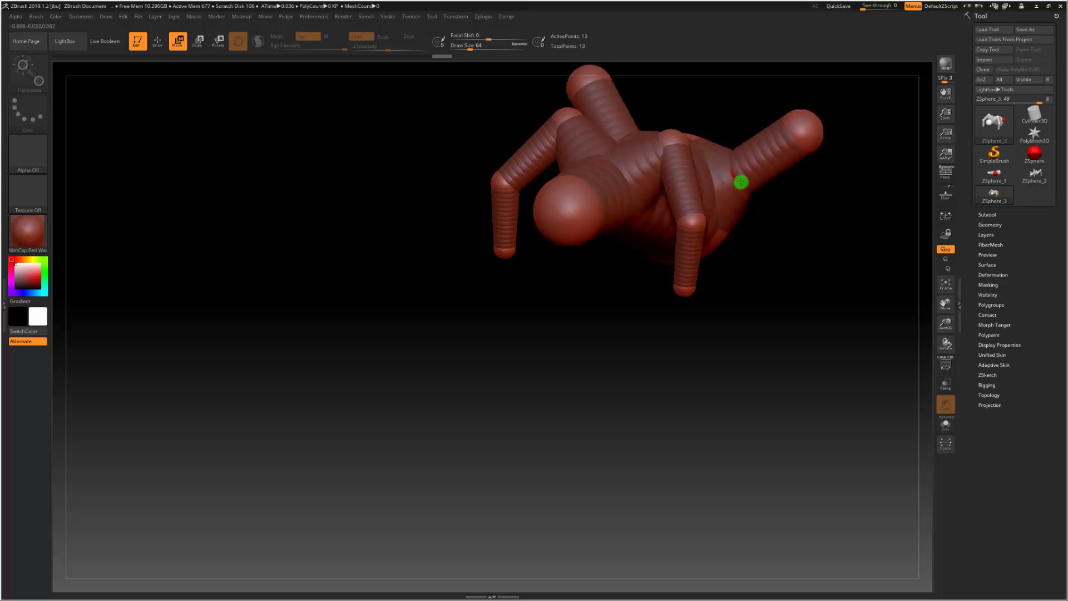
pyautogui.moveTo(732, 176); pyautogui.dragTo(809, 132)
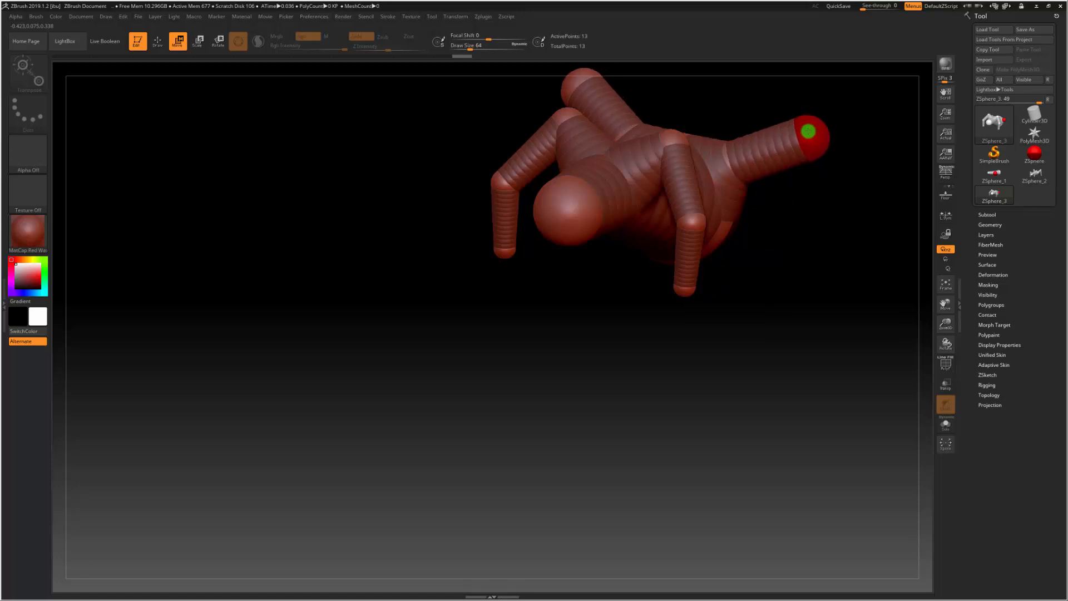
# Step: Lower the hind-leg hip joints and resize the outer hind-leg spheres to make the upper hind legs slimmer
pyautogui.moveTo(724, 165); pyautogui.dragTo(716, 191)
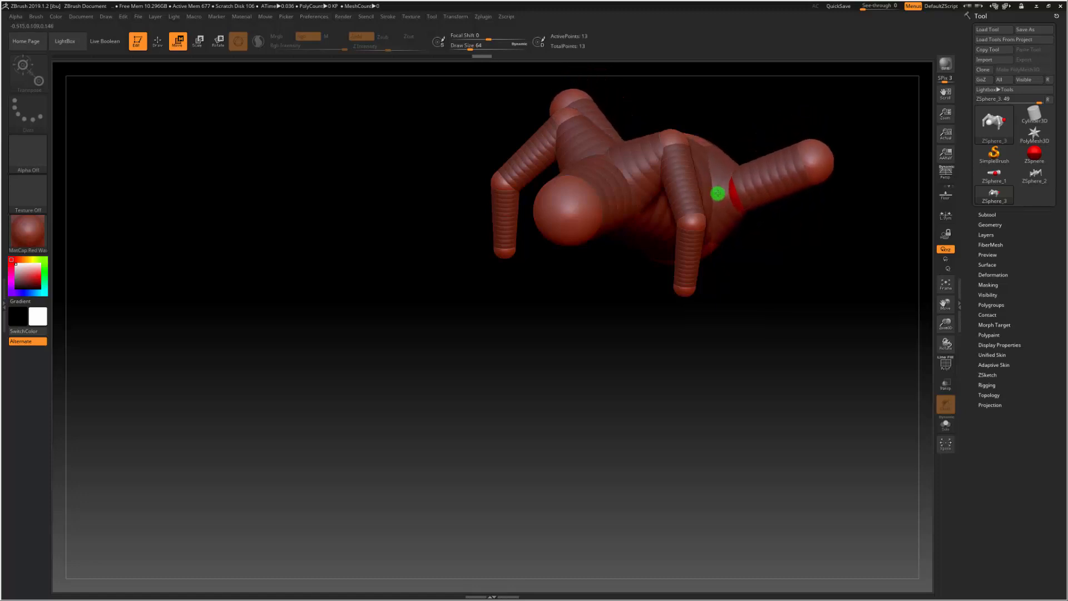
pyautogui.moveTo(818, 158); pyautogui.dragTo(825, 43)
pyautogui.click(197, 39)
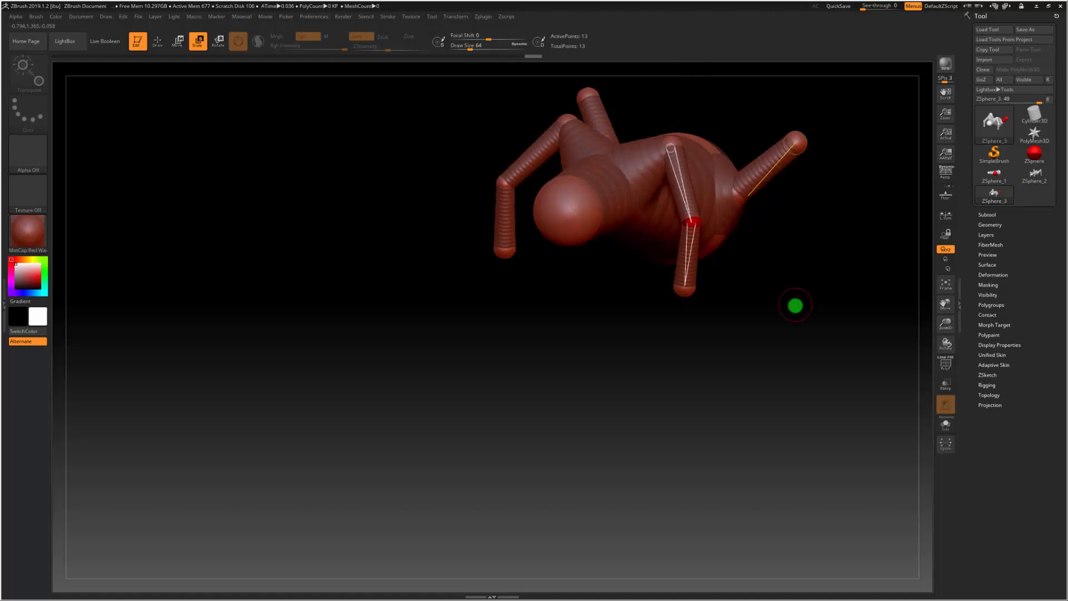
pyautogui.moveTo(794, 306); pyautogui.dragTo(786, 295)
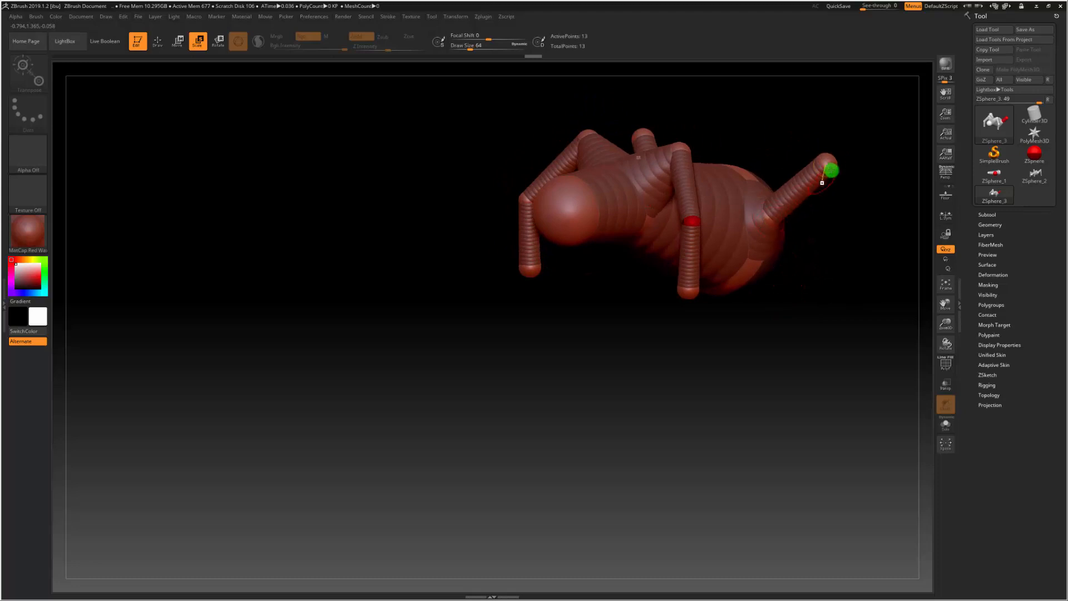
pyautogui.moveTo(822, 182); pyautogui.dragTo(768, 223)
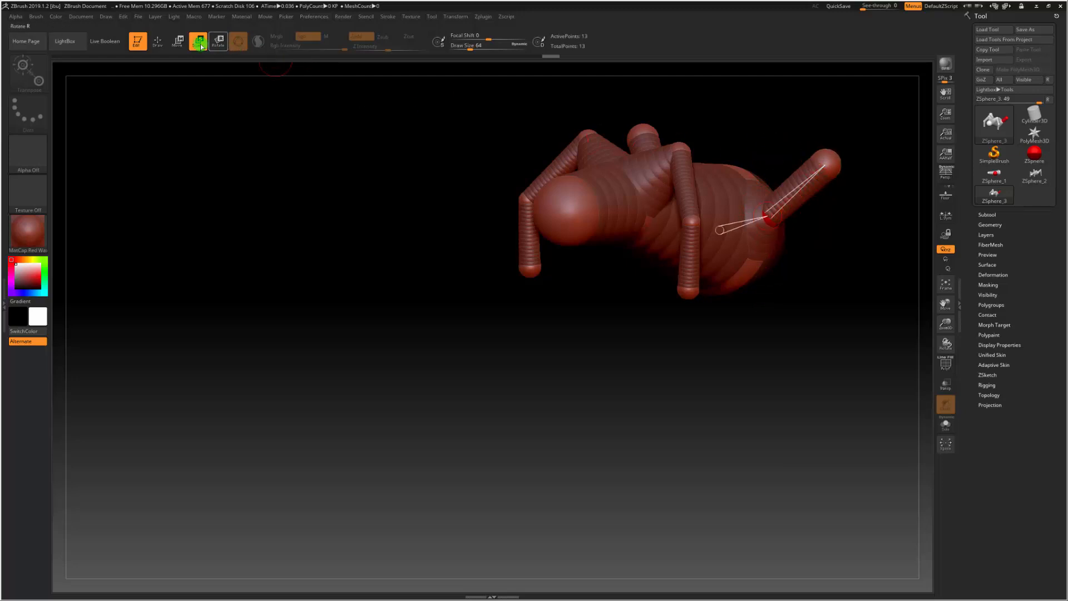
# Step: Add a mirrored sphere to each outer hind-leg end and move it straight down to form the lower leg
pyautogui.press('q')
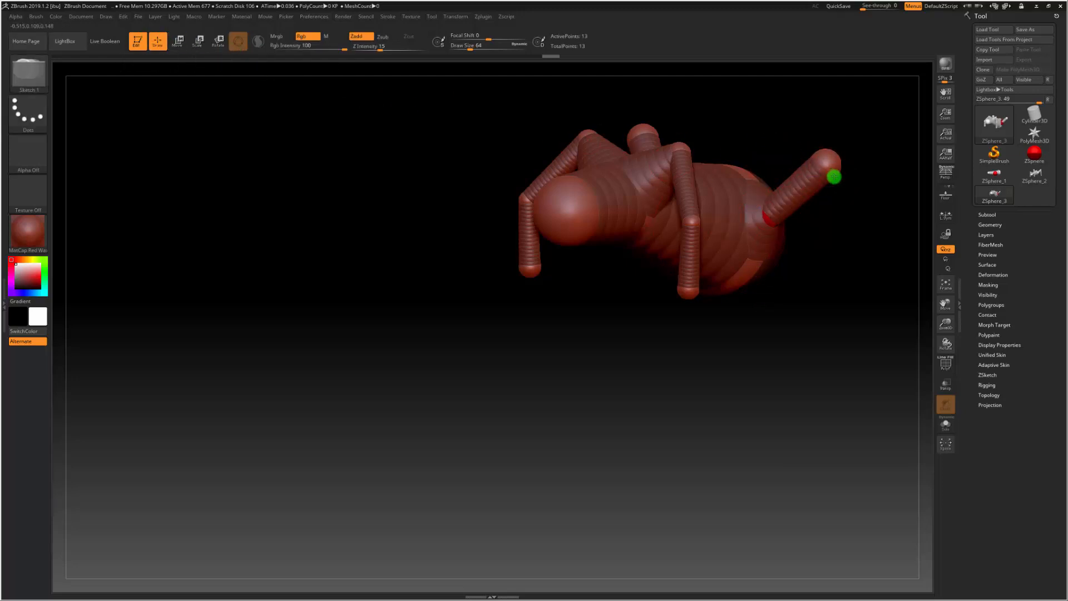
pyautogui.moveTo(833, 174); pyautogui.dragTo(841, 192)
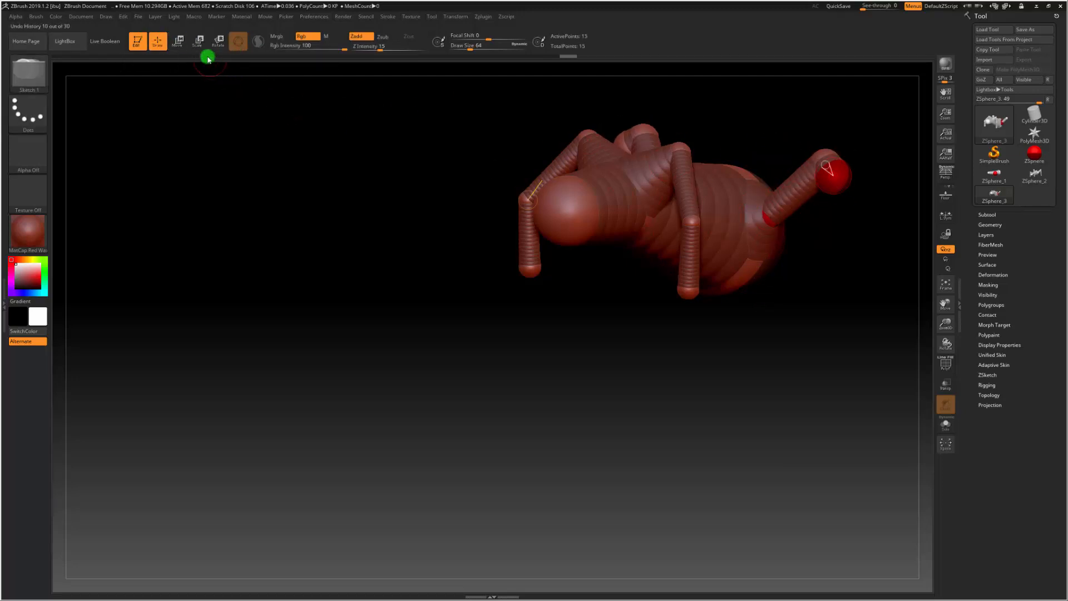
pyautogui.click(178, 40)
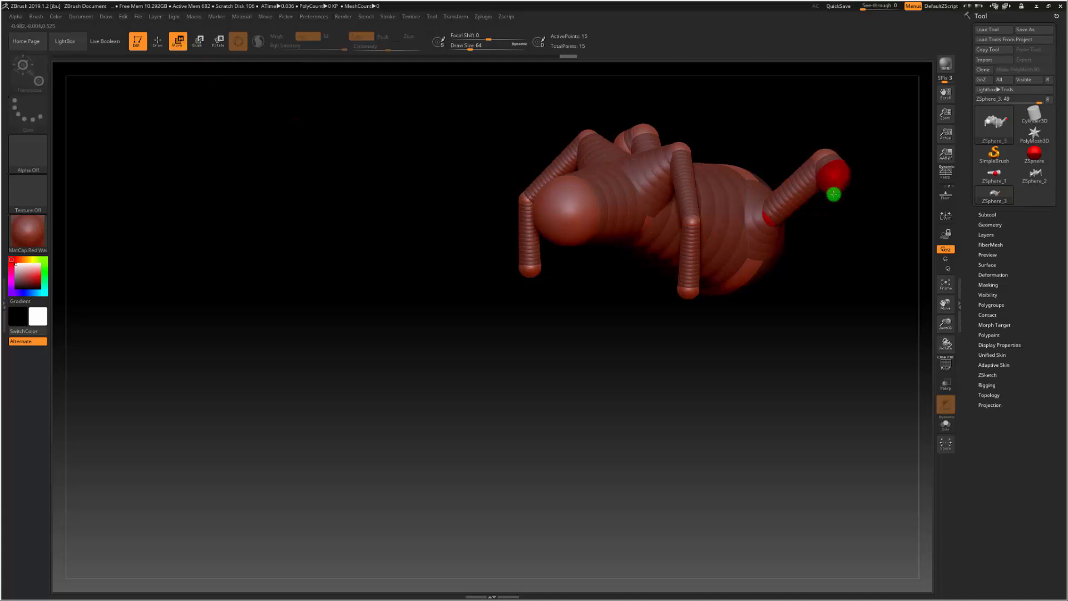
pyautogui.moveTo(832, 193); pyautogui.dragTo(819, 323)
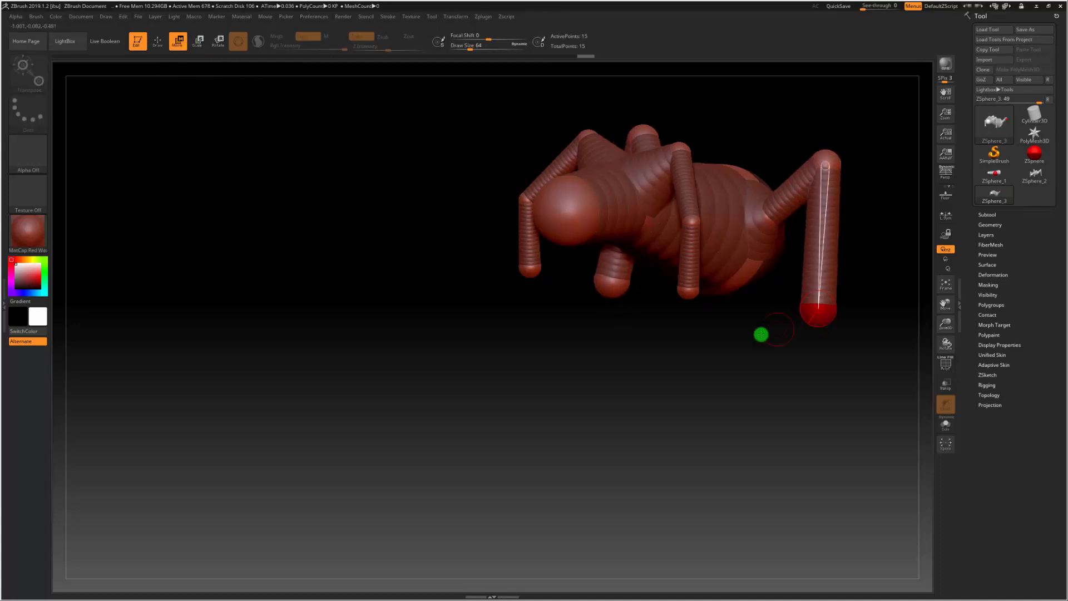
# Step: Move the upper end joints of the hind legs away from the body and shift the foot spheres inward
pyautogui.moveTo(763, 370)
pyautogui.mouseDown()
pyautogui.moveTo(706, 363)
pyautogui.moveTo(759, 361)
pyautogui.mouseUp()
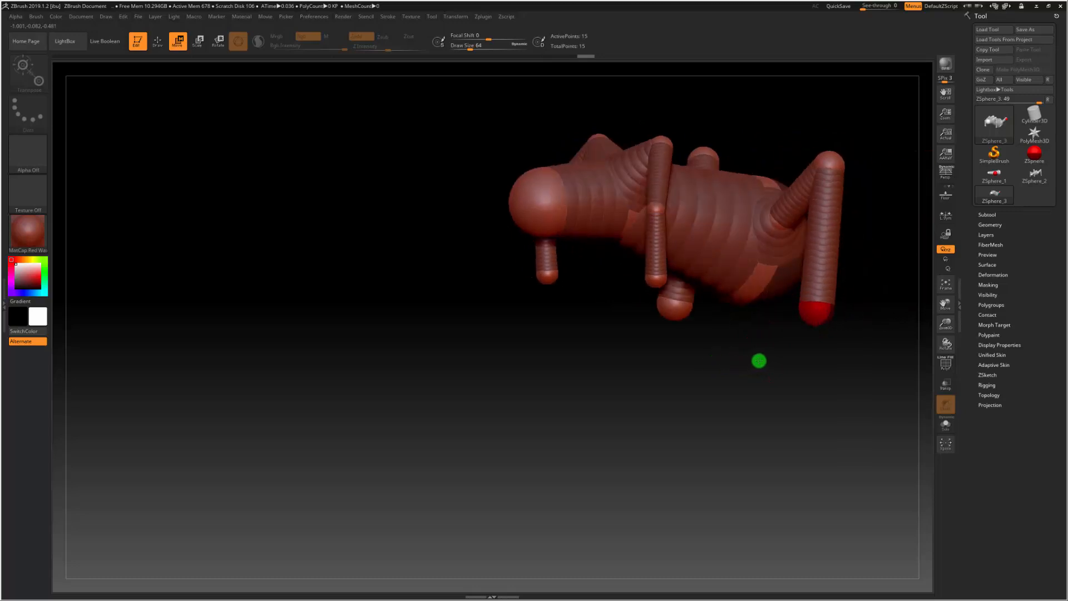
pyautogui.click(946, 282)
pyautogui.moveTo(350, 414); pyautogui.dragTo(440, 475)
pyautogui.moveTo(701, 415); pyautogui.dragTo(677, 508)
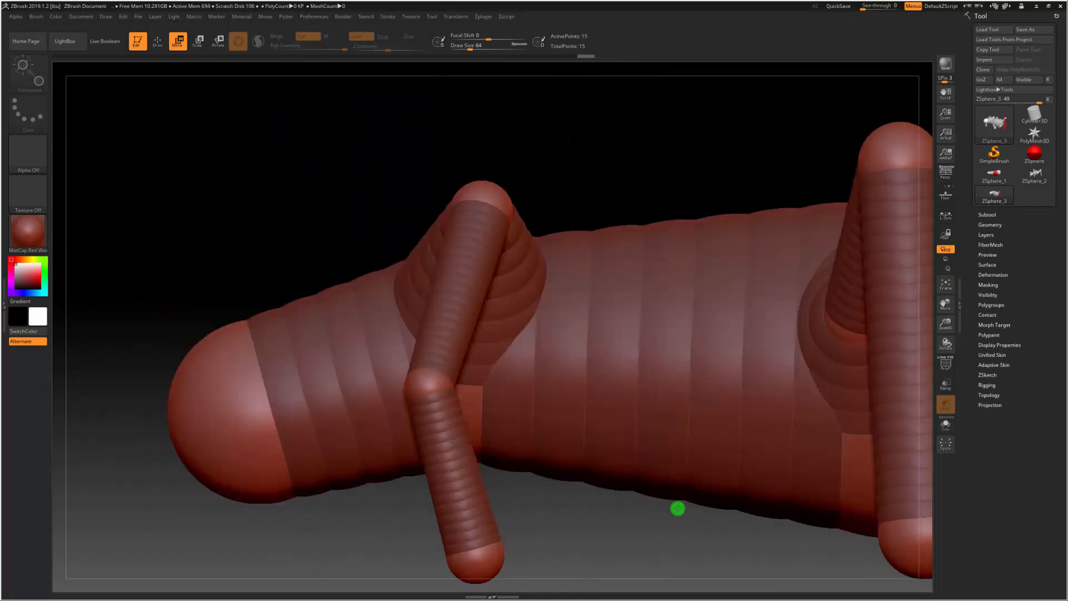
pyautogui.moveTo(606, 520); pyautogui.dragTo(639, 527)
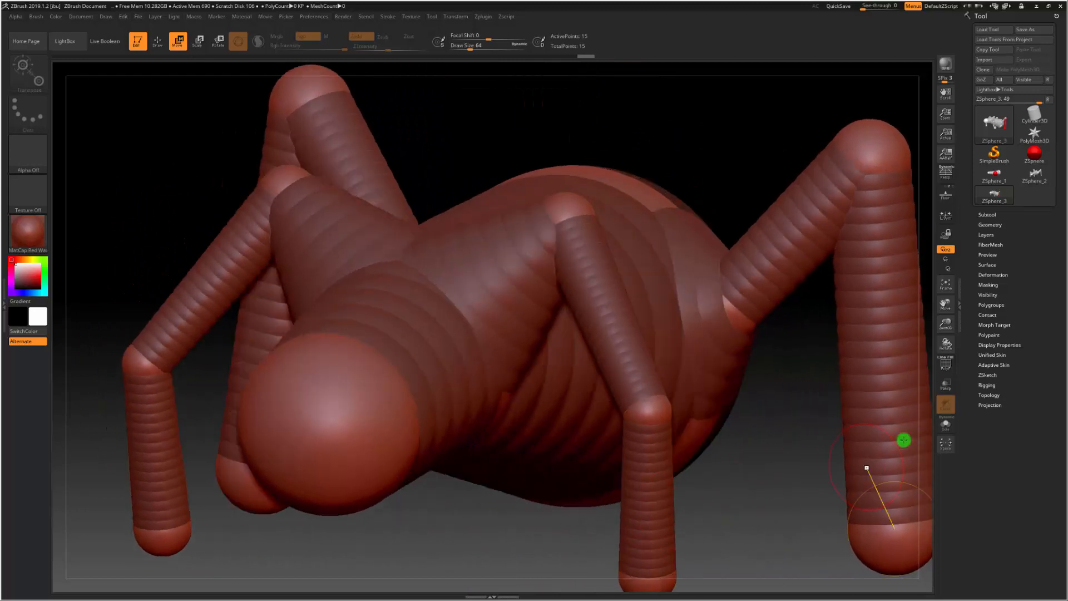
pyautogui.moveTo(835, 384); pyautogui.dragTo(657, 382)
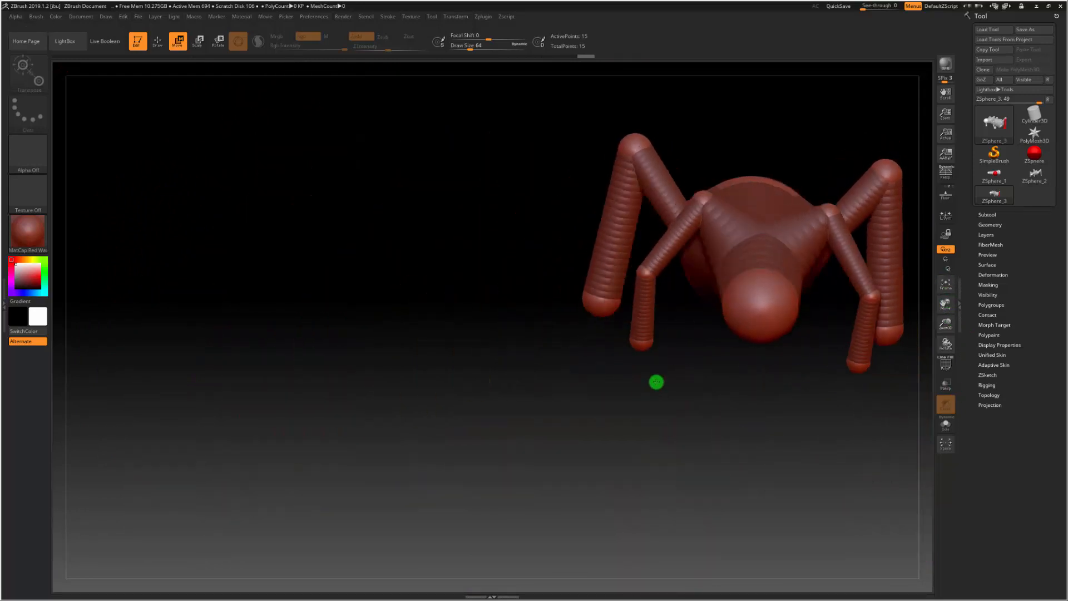
pyautogui.keyDown('shift'); pyautogui.moveTo(474, 252); pyautogui.dragTo(480, 268); pyautogui.keyUp('shift')
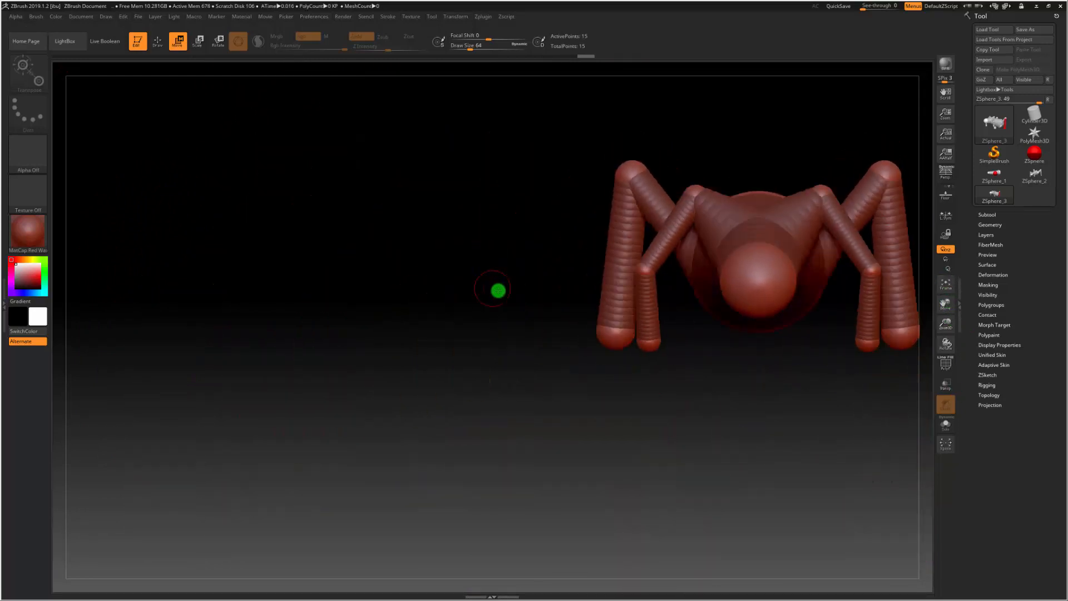
pyautogui.moveTo(946, 303); pyautogui.dragTo(753, 412)
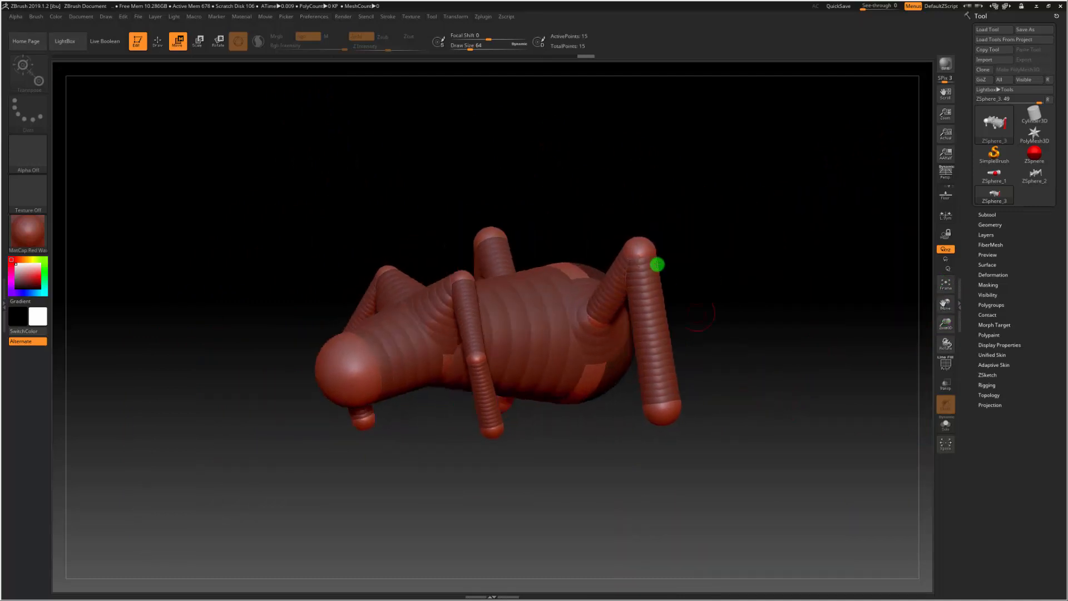
pyautogui.moveTo(642, 248); pyautogui.dragTo(690, 248)
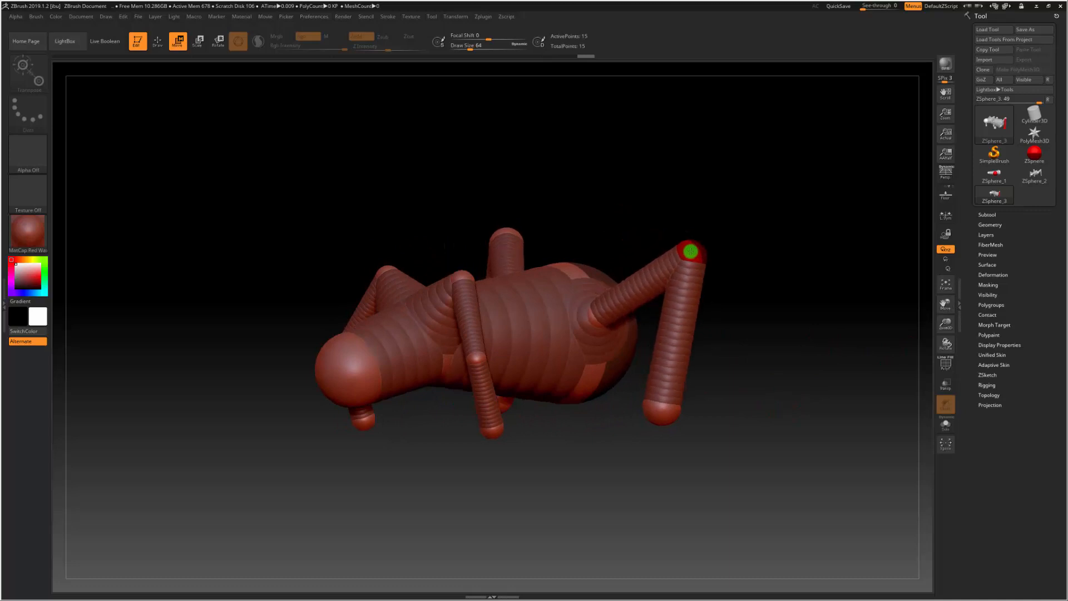
pyautogui.moveTo(661, 418)
pyautogui.mouseDown()
pyautogui.moveTo(632, 432)
pyautogui.moveTo(658, 427)
pyautogui.moveTo(645, 422)
pyautogui.mouseUp()
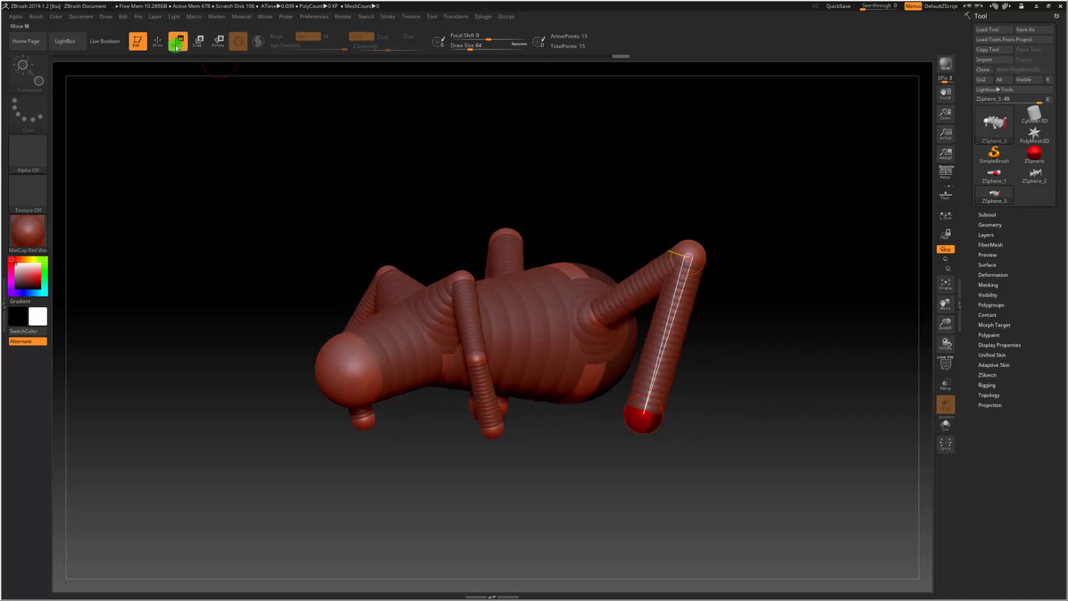
# Step: Insert a joint sphere midway along each upper hind-leg segment and move it up toward the body to bend the segment
pyautogui.click(158, 40)
pyautogui.click(641, 287)
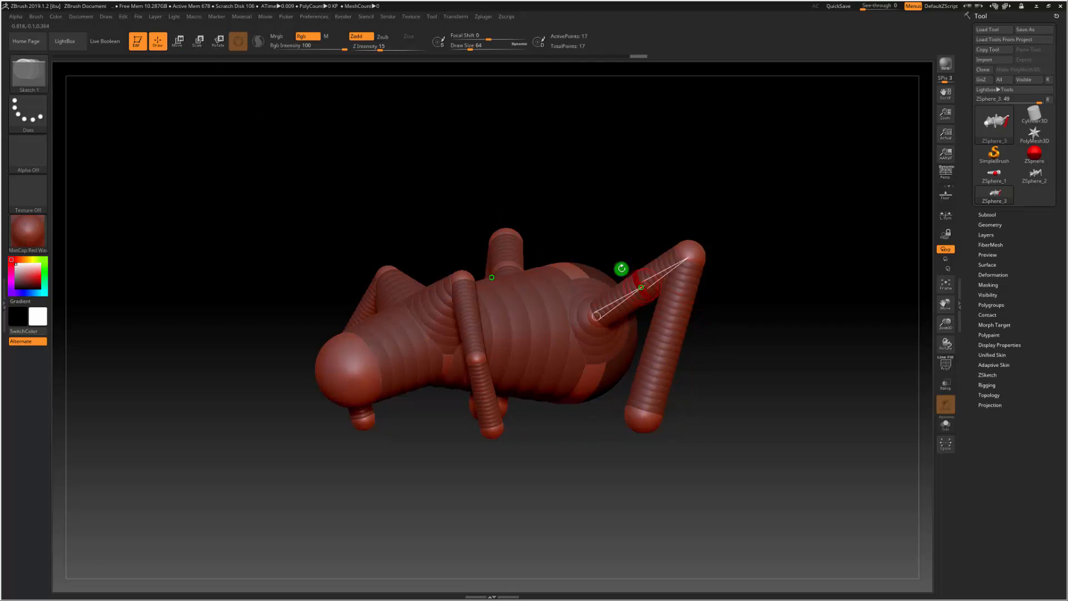
pyautogui.click(178, 41)
pyautogui.moveTo(632, 275); pyautogui.dragTo(618, 262)
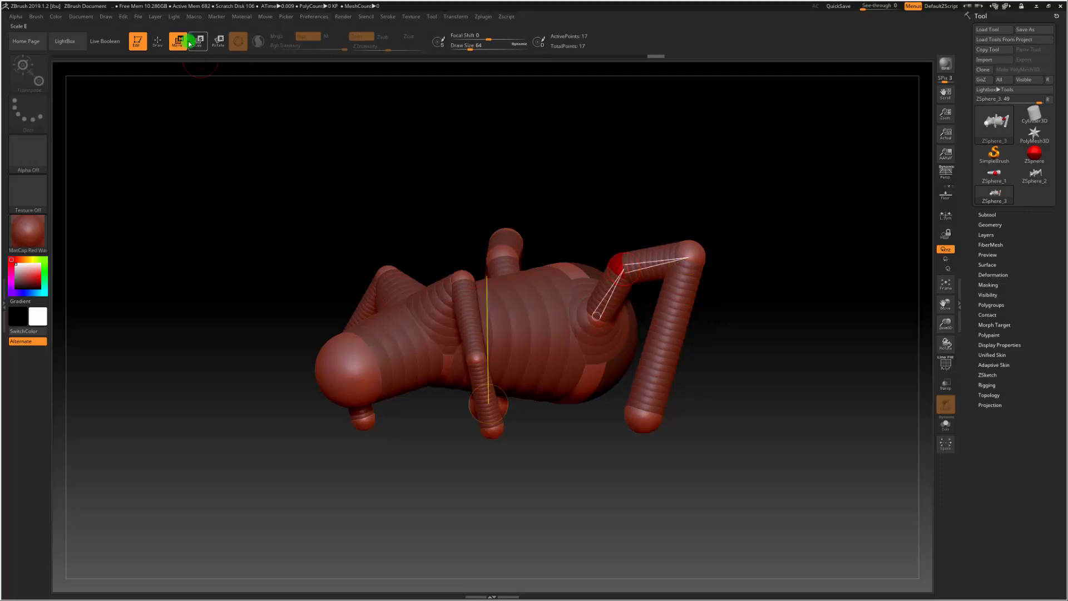
# Step: Insert a joint sphere midway along each lower hind-leg segment and move it outward to bend the leg
pyautogui.click(159, 41)
pyautogui.click(664, 339)
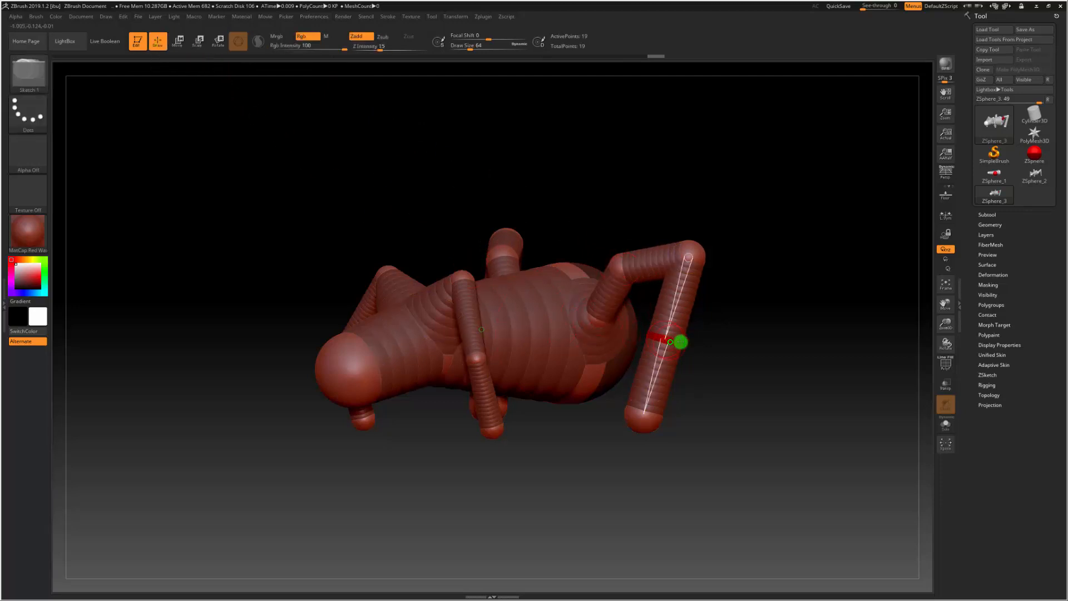
pyautogui.press('w')
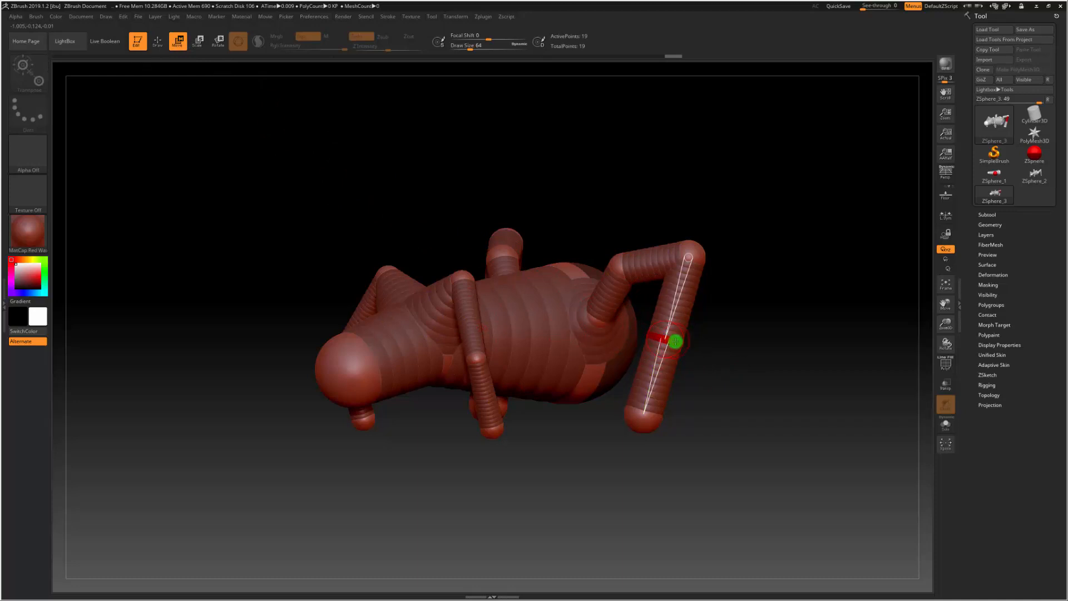
pyautogui.moveTo(685, 343); pyautogui.dragTo(696, 343)
# Step: Generate a unified skin from the ZSphere creature with the default settings and switch to the generated mesh
pyautogui.moveTo(560, 461); pyautogui.dragTo(568, 477)
pyautogui.moveTo(300, 252); pyautogui.dragTo(279, 282)
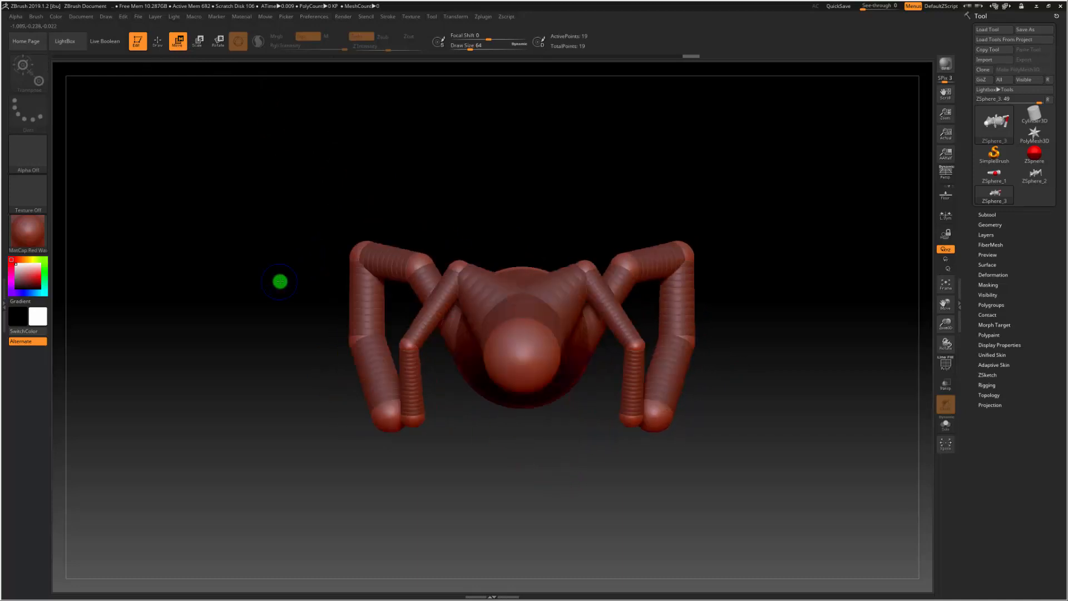
pyautogui.moveTo(801, 334); pyautogui.dragTo(774, 341)
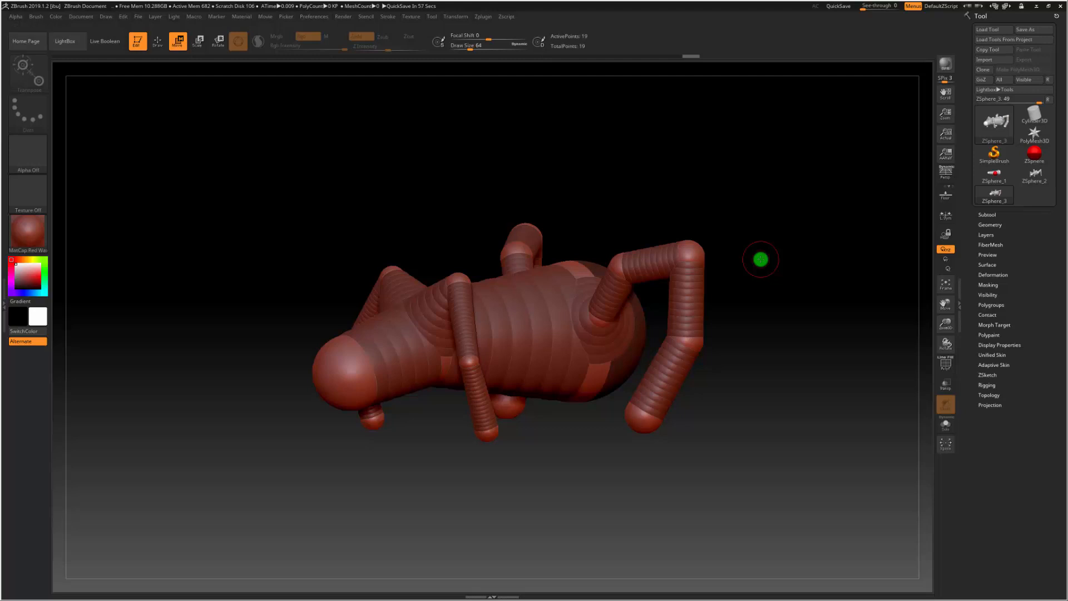
pyautogui.click(995, 355)
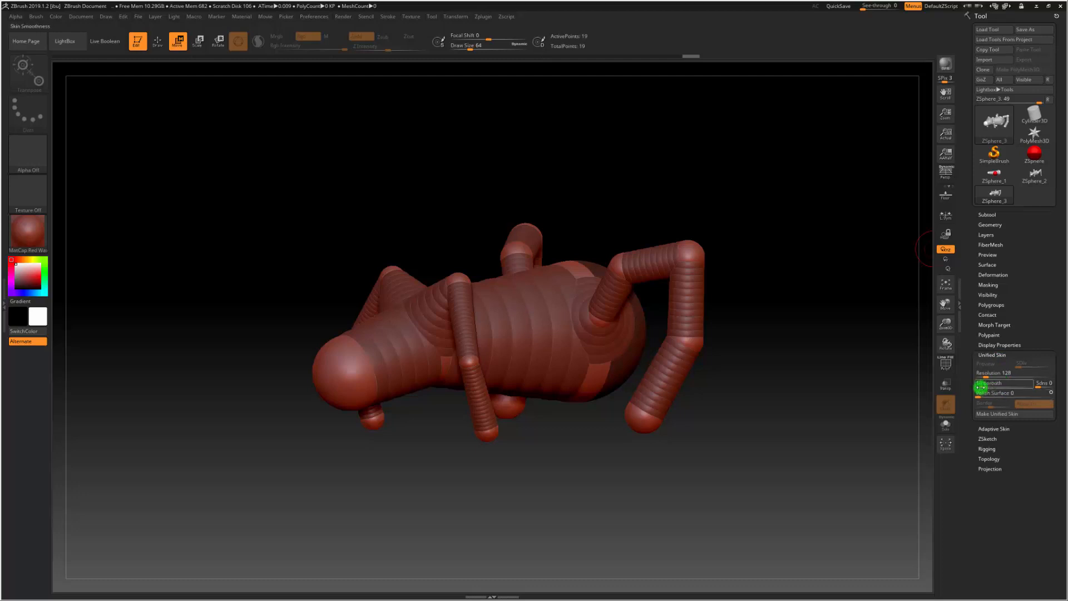
pyautogui.click(1007, 414)
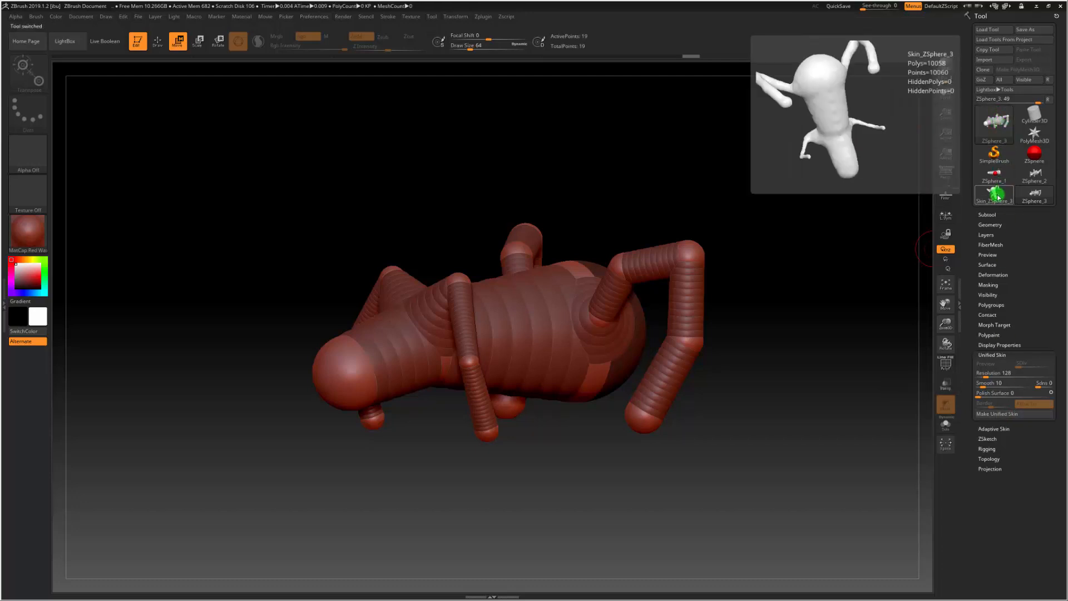
pyautogui.click(985, 195)
pyautogui.moveTo(740, 452)
pyautogui.mouseDown()
pyautogui.moveTo(766, 453)
pyautogui.moveTo(679, 449)
pyautogui.moveTo(729, 443)
pyautogui.moveTo(740, 455)
pyautogui.mouseUp()
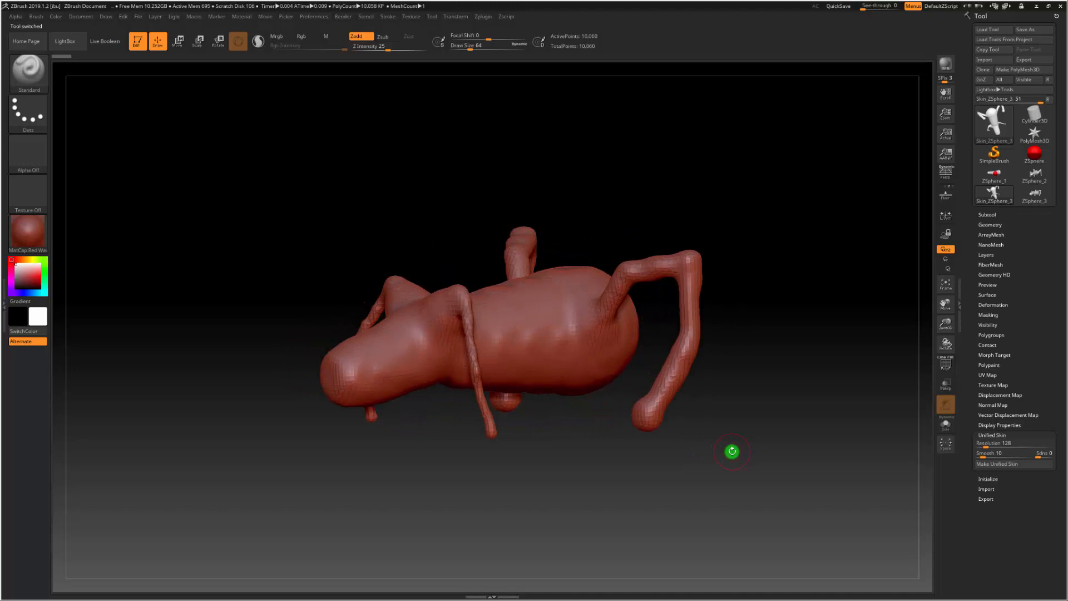
# Step: Switch back to the ZSphere creature and toggle its skin preview on and off
pyautogui.click(1033, 195)
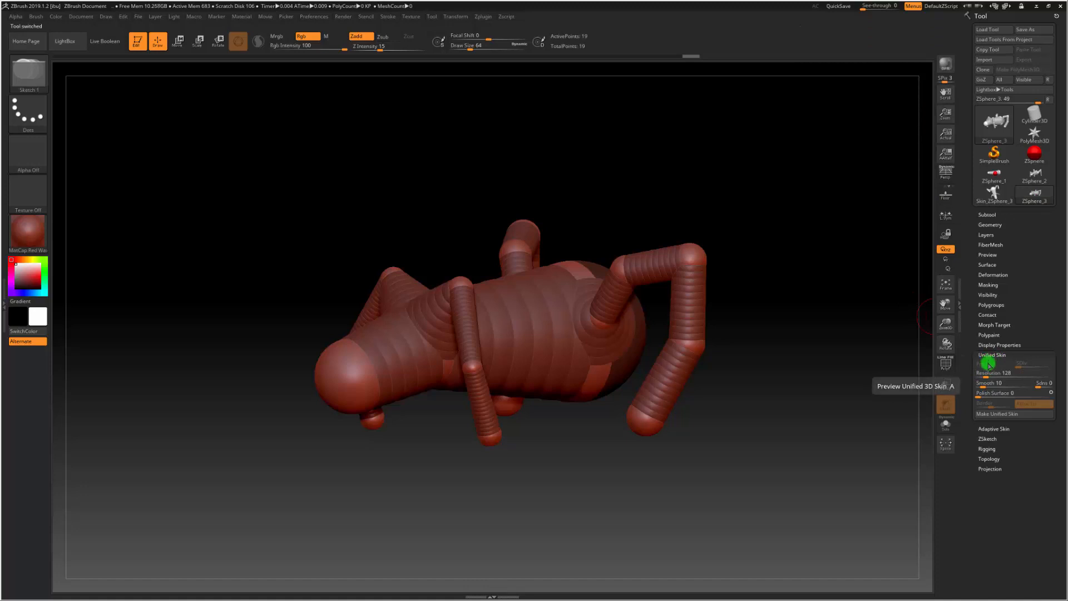
pyautogui.click(988, 365)
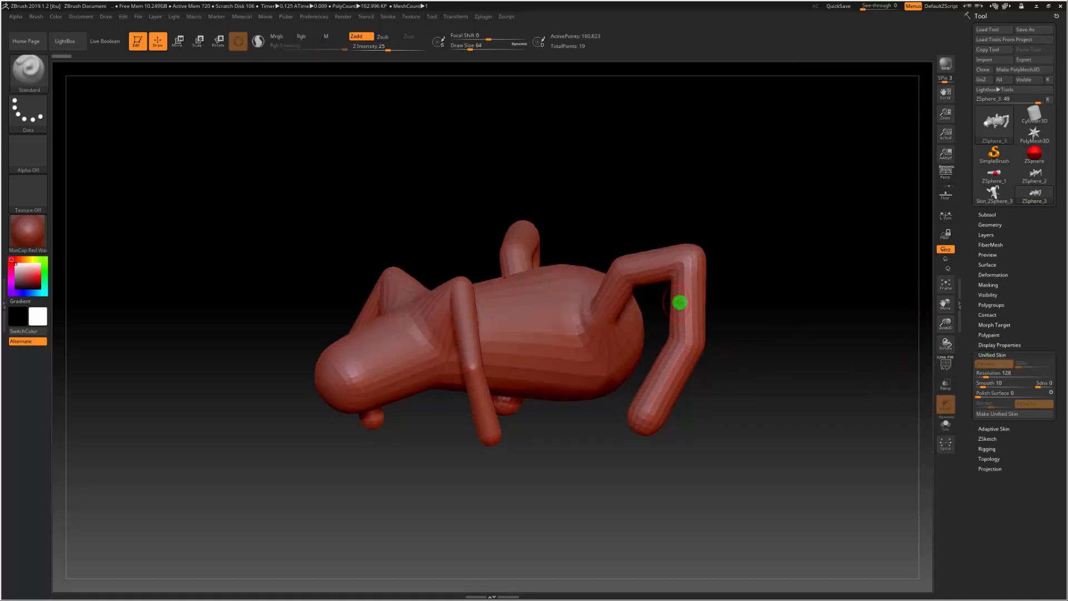
pyautogui.write('a')
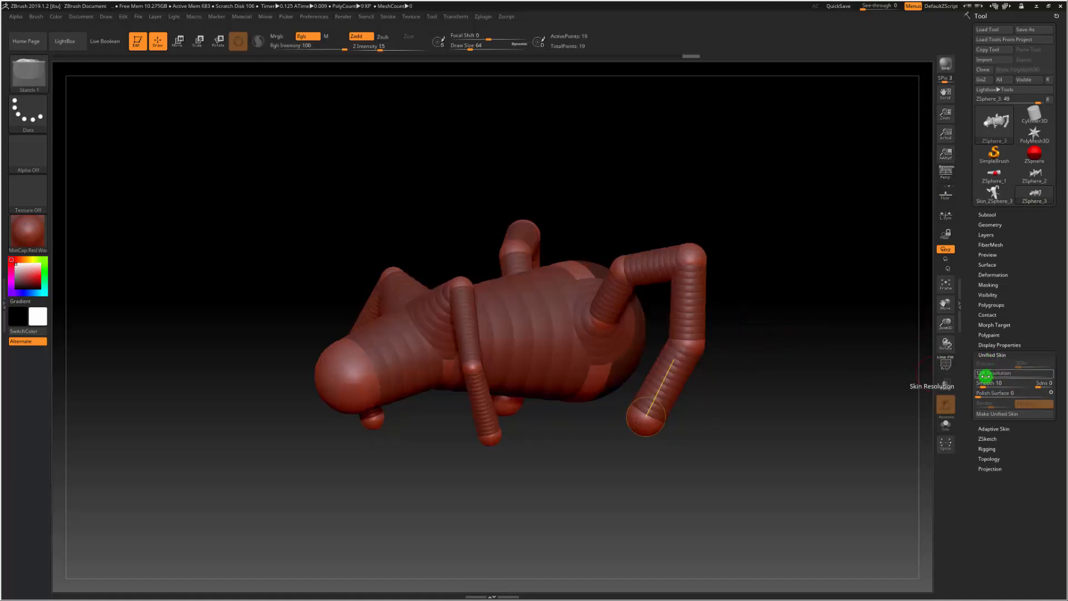
# Step: Set the unified skin resolution to 512 and its smoothness to 12, and check the skin preview
pyautogui.write('25')
pyautogui.press('Return')
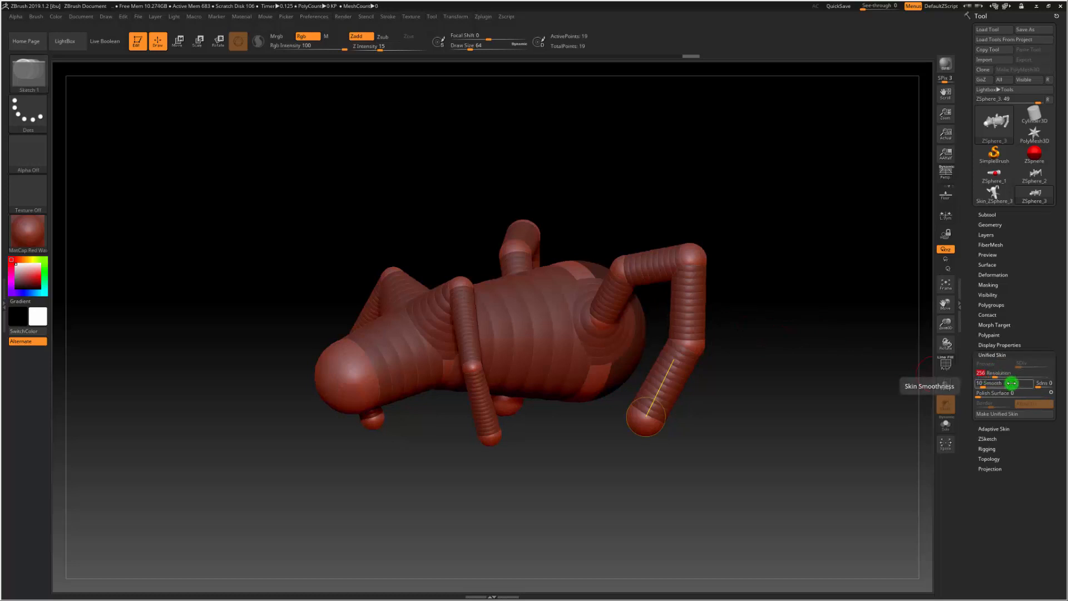
pyautogui.moveTo(982, 383); pyautogui.dragTo(1009, 383)
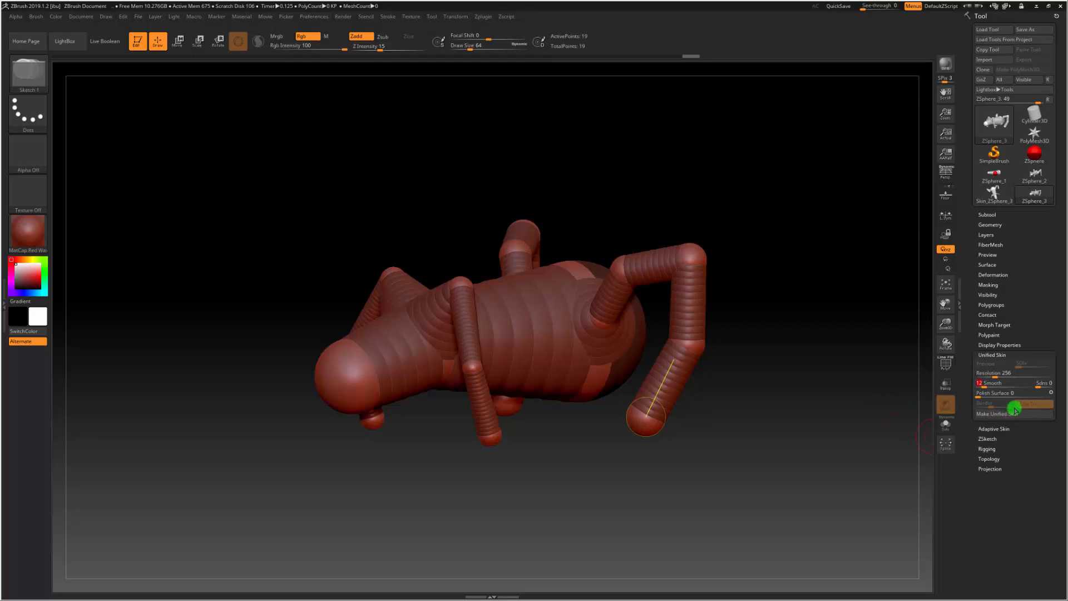
pyautogui.click(992, 373)
pyautogui.write('5')
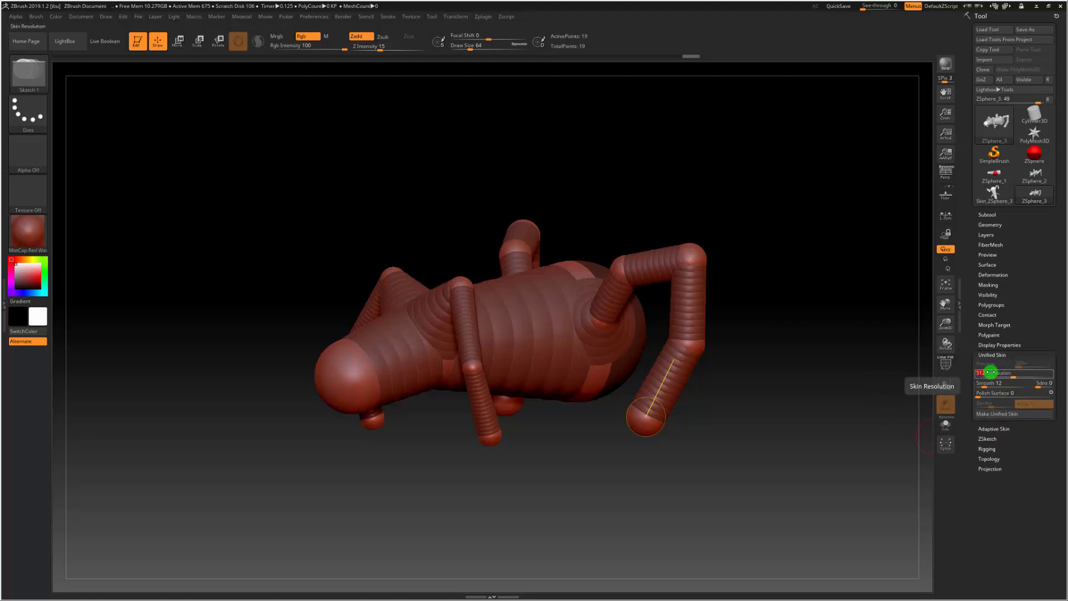
pyautogui.write('a')
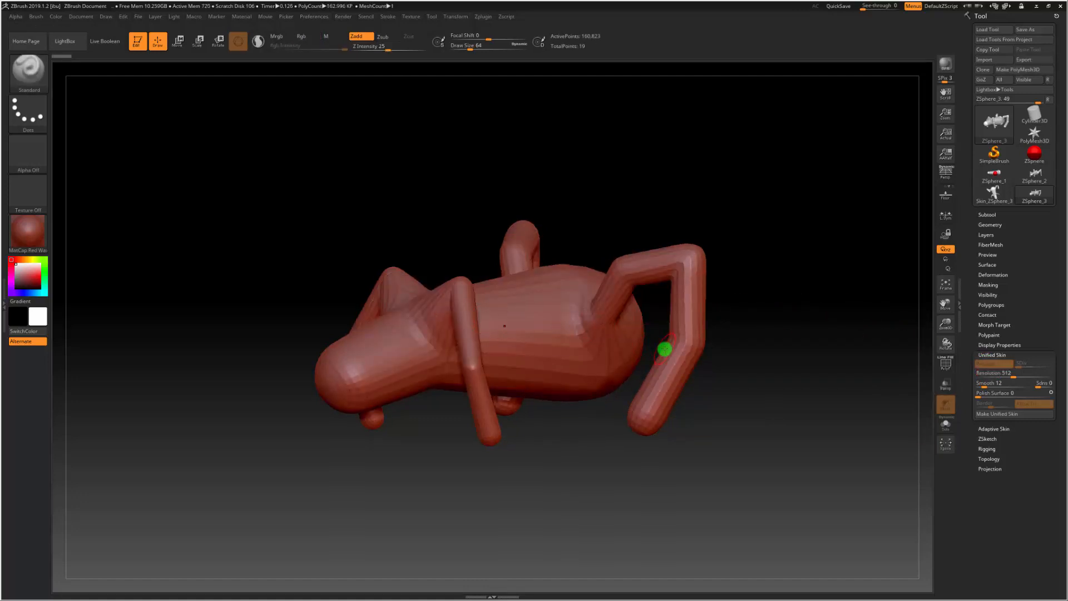
pyautogui.write('a')
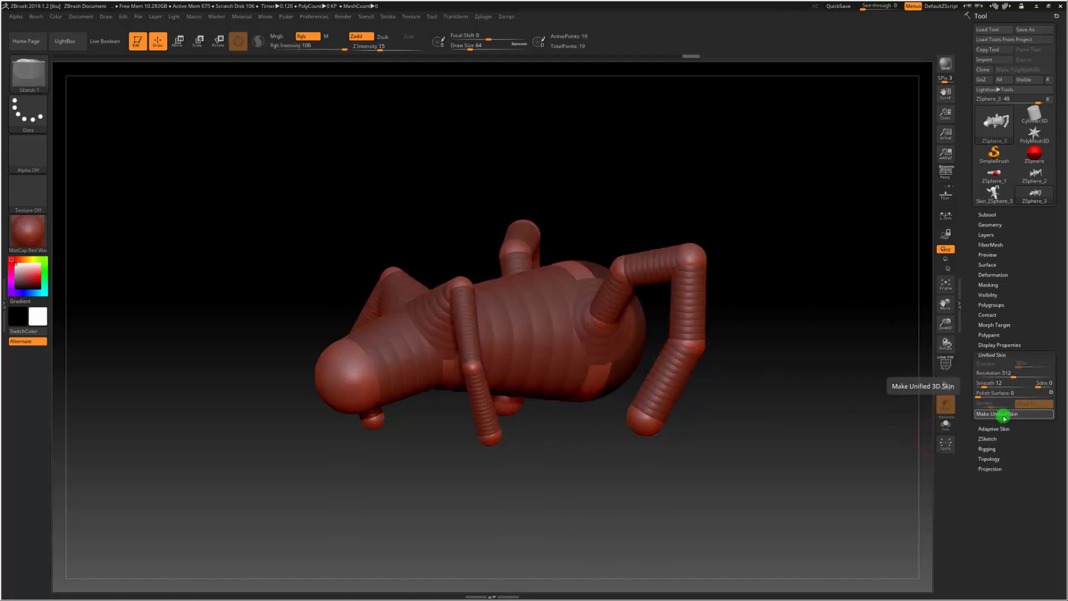
# Step: Generate a second unified skin with the higher-resolution settings, switch to the new mesh, and inspect it from the side
pyautogui.click(1003, 415)
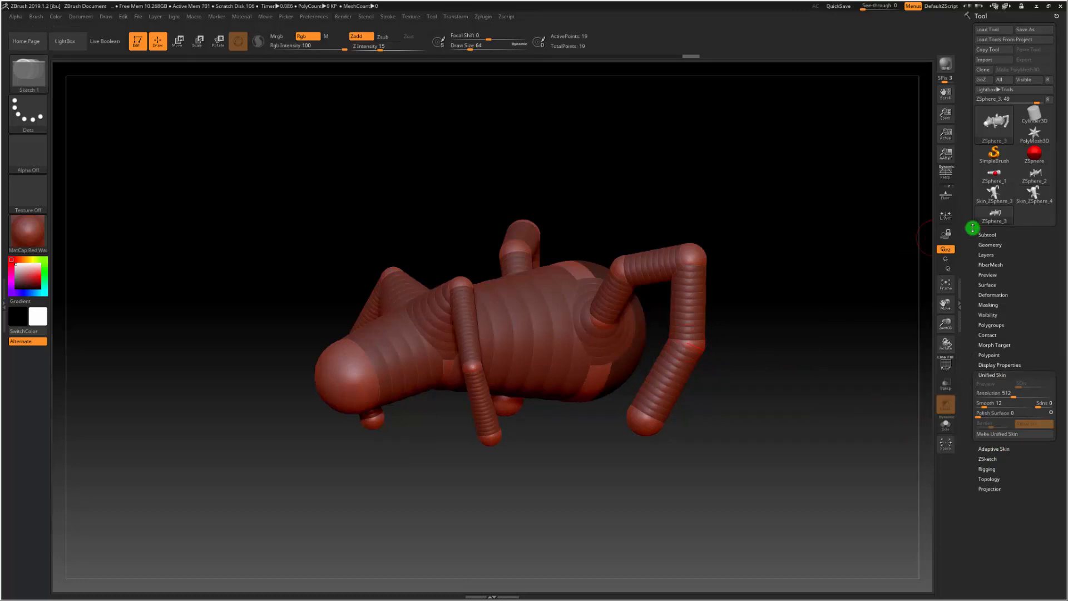
pyautogui.click(1036, 204)
pyautogui.moveTo(724, 353)
pyautogui.mouseDown()
pyautogui.moveTo(748, 355)
pyautogui.moveTo(720, 358)
pyautogui.mouseUp()
pyautogui.moveTo(778, 224); pyautogui.dragTo(606, 335)
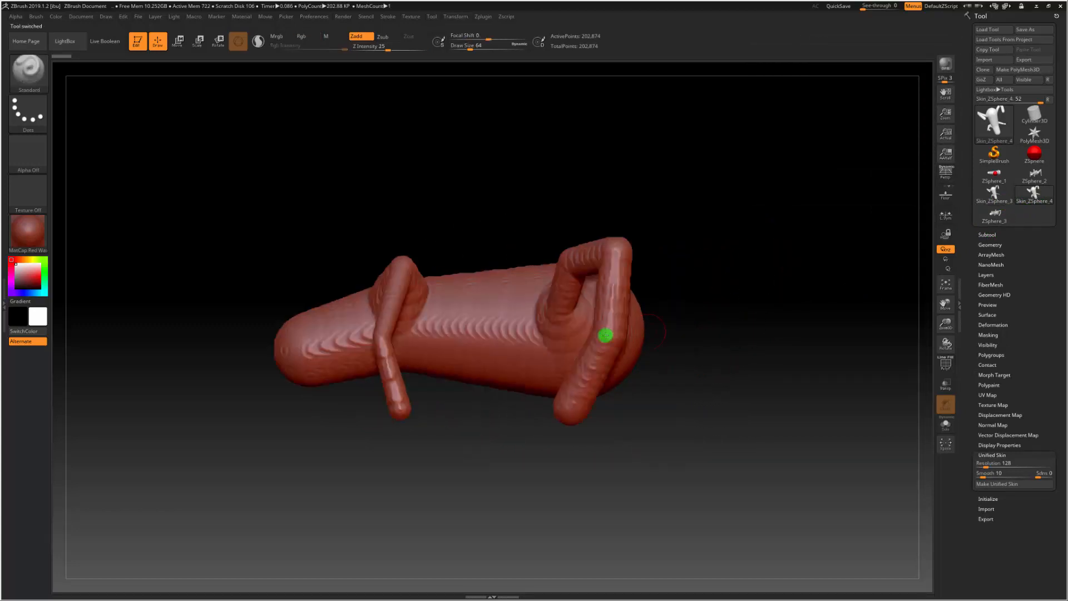
# Step: Smooth the ridges on the creature's body and legs using draw size 492 and a smoothing intensity of 6
pyautogui.moveTo(377, 456); pyautogui.dragTo(232, 317)
pyautogui.moveTo(517, 446); pyautogui.dragTo(556, 464)
pyautogui.press('s')
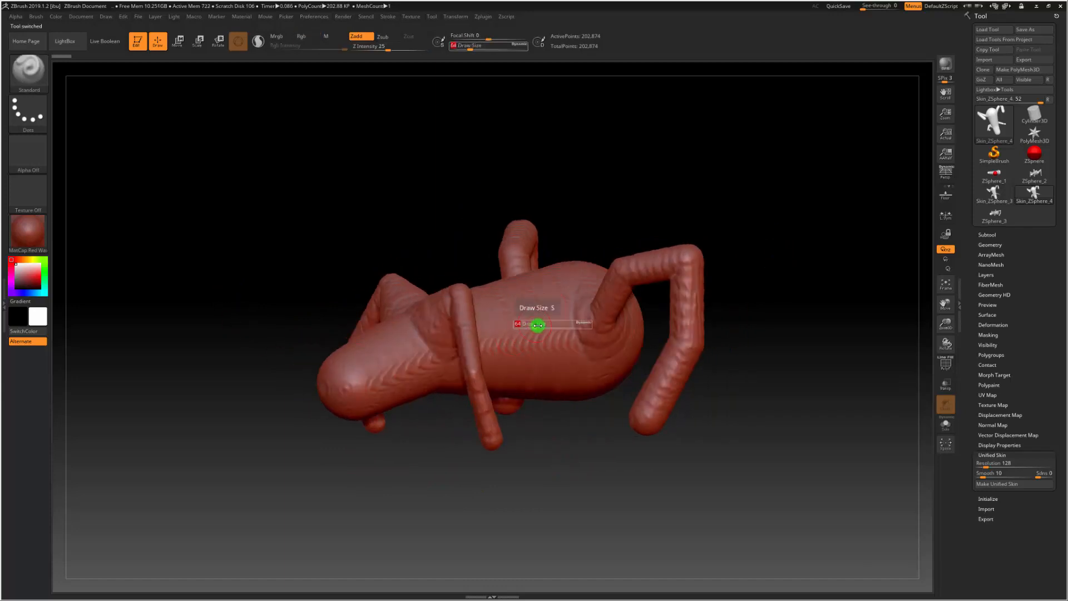
pyautogui.moveTo(537, 325); pyautogui.dragTo(567, 329)
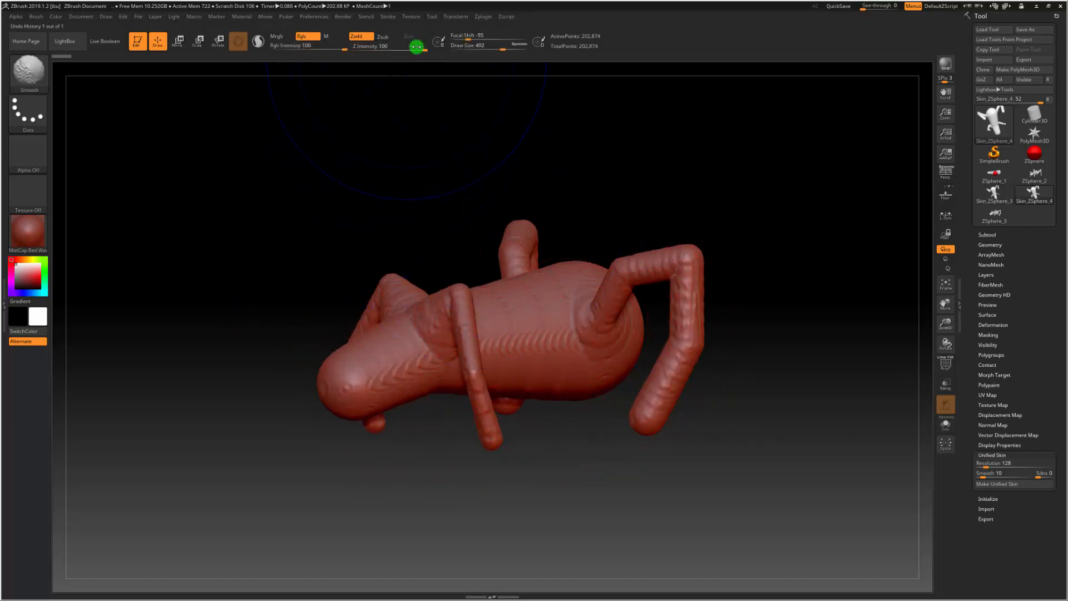
pyautogui.moveTo(417, 46); pyautogui.dragTo(371, 51)
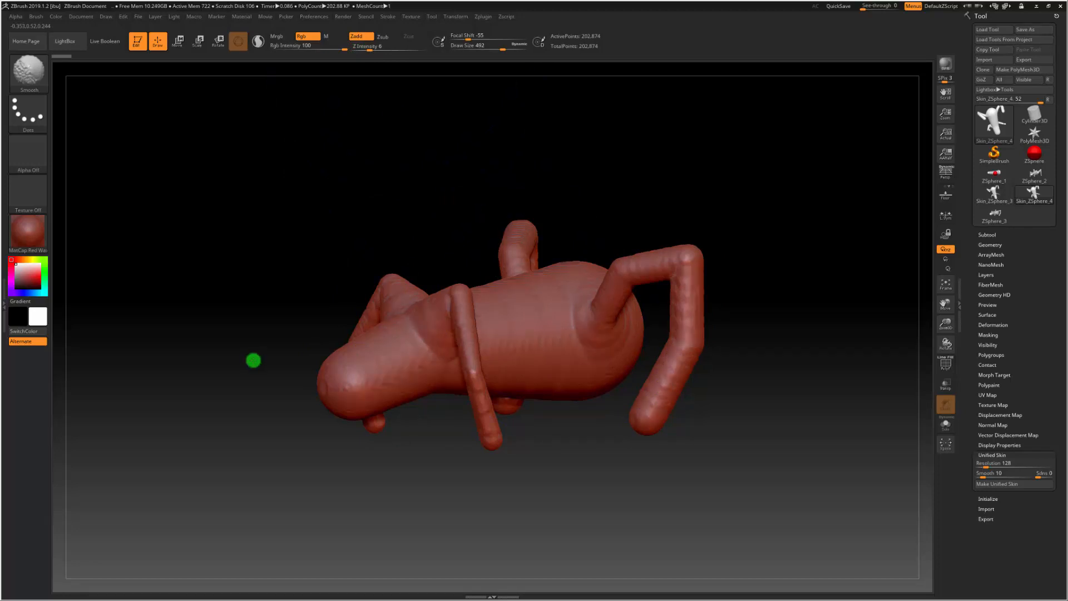
pyautogui.moveTo(296, 465); pyautogui.dragTo(421, 349)
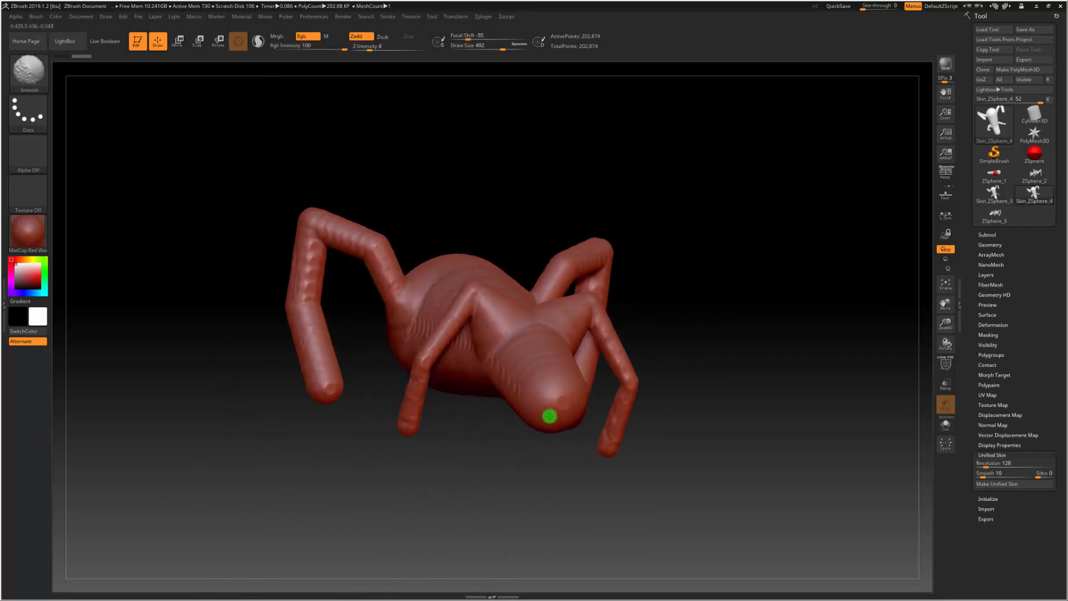
pyautogui.moveTo(818, 353)
pyautogui.mouseDown()
pyautogui.moveTo(762, 344)
pyautogui.moveTo(651, 296)
pyautogui.moveTo(645, 354)
pyautogui.moveTo(668, 372)
pyautogui.mouseUp()
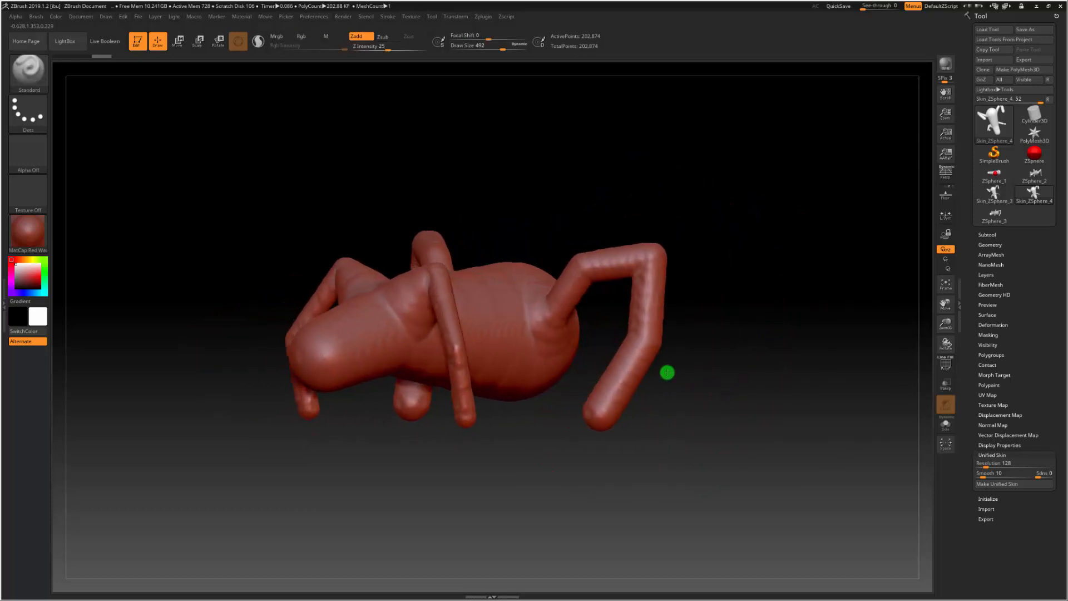
# Step: Set the Standard brush's intensity to 64 and its draw size to 59
pyautogui.click(401, 47)
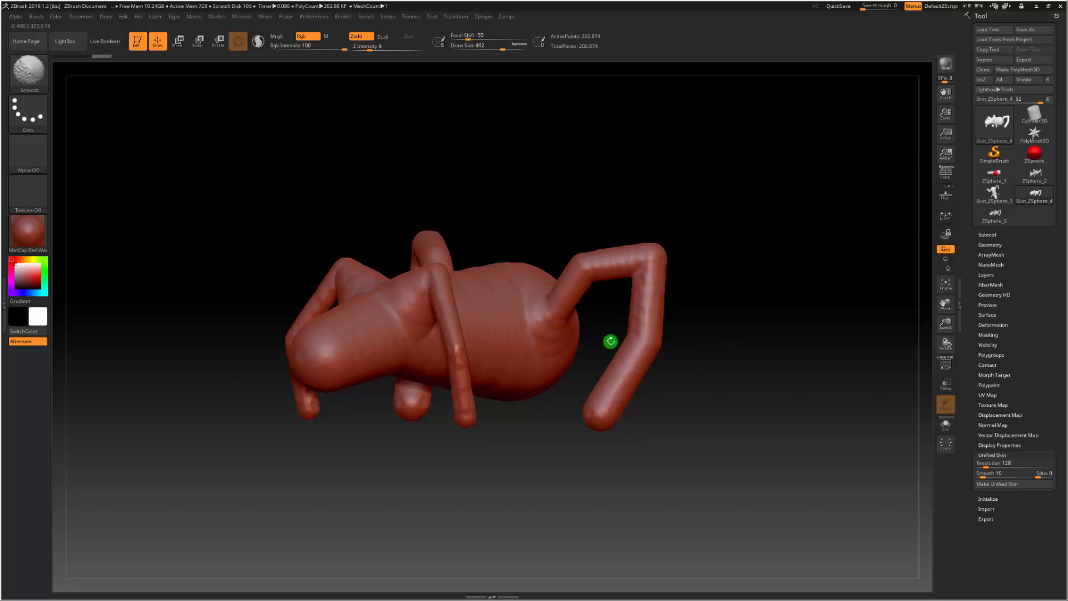
pyautogui.moveTo(610, 341)
pyautogui.mouseDown()
pyautogui.moveTo(773, 302)
pyautogui.moveTo(754, 303)
pyautogui.mouseUp()
pyautogui.moveTo(760, 348)
pyautogui.mouseDown()
pyautogui.moveTo(833, 350)
pyautogui.moveTo(739, 347)
pyautogui.moveTo(749, 315)
pyautogui.moveTo(713, 439)
pyautogui.moveTo(723, 440)
pyautogui.mouseUp()
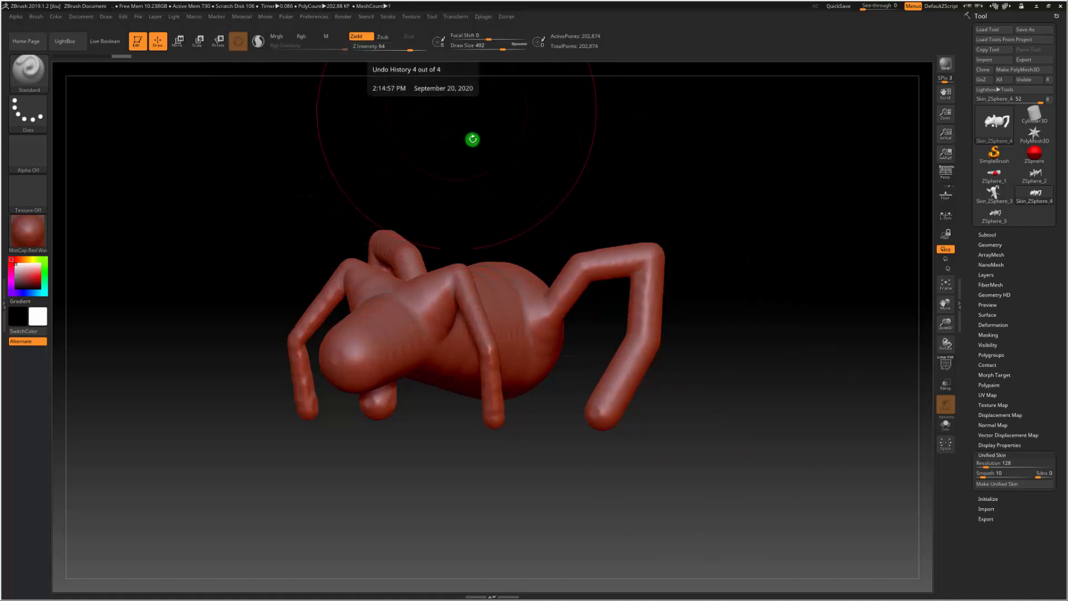
pyautogui.moveTo(515, 195); pyautogui.dragTo(508, 208)
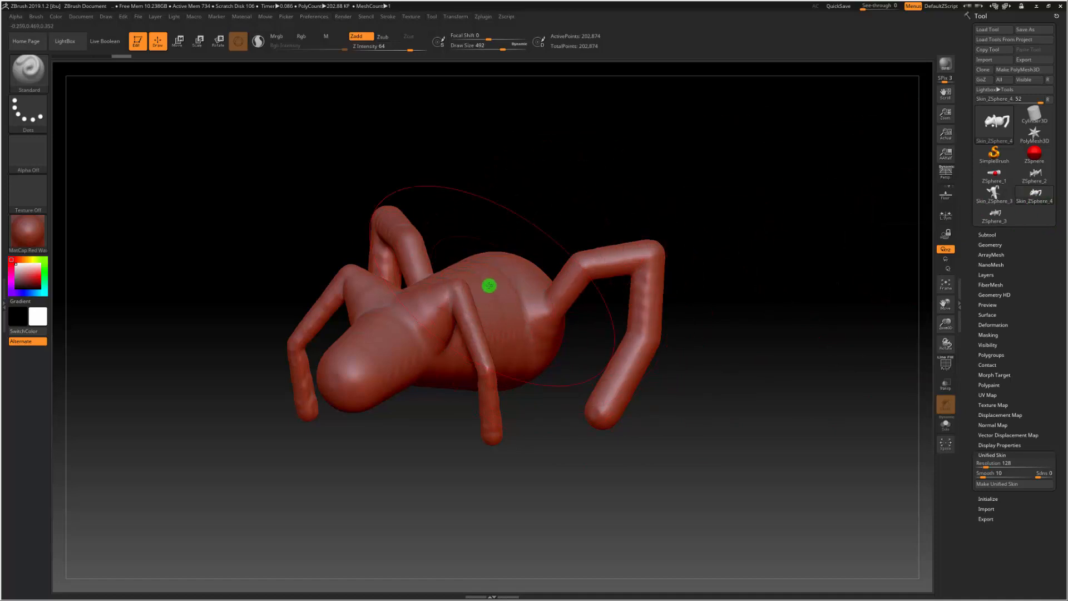
pyautogui.write('s5')
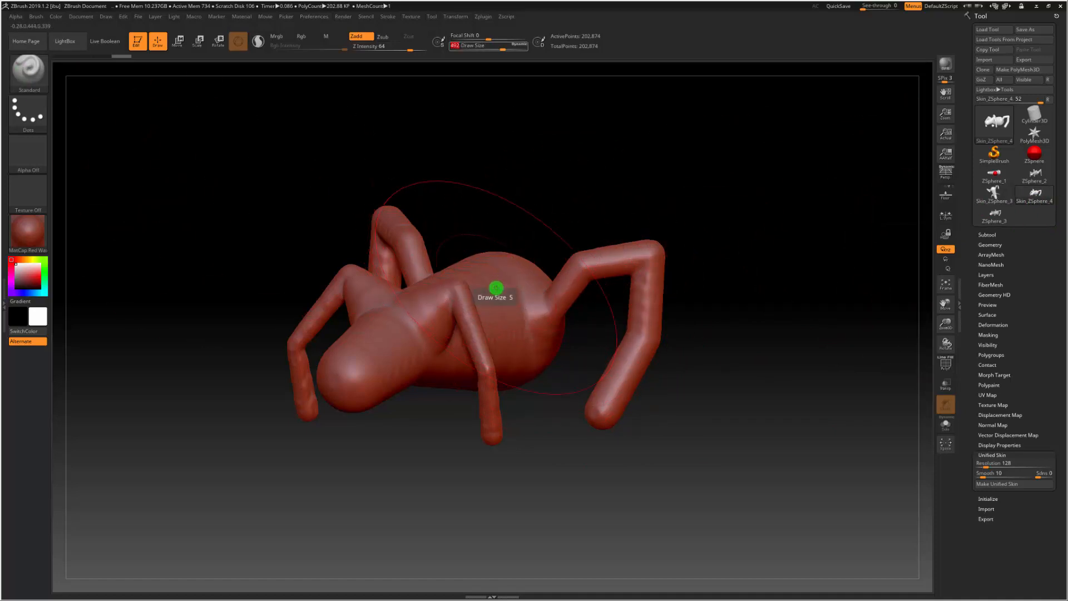
pyautogui.write('9')
pyautogui.press('Return')
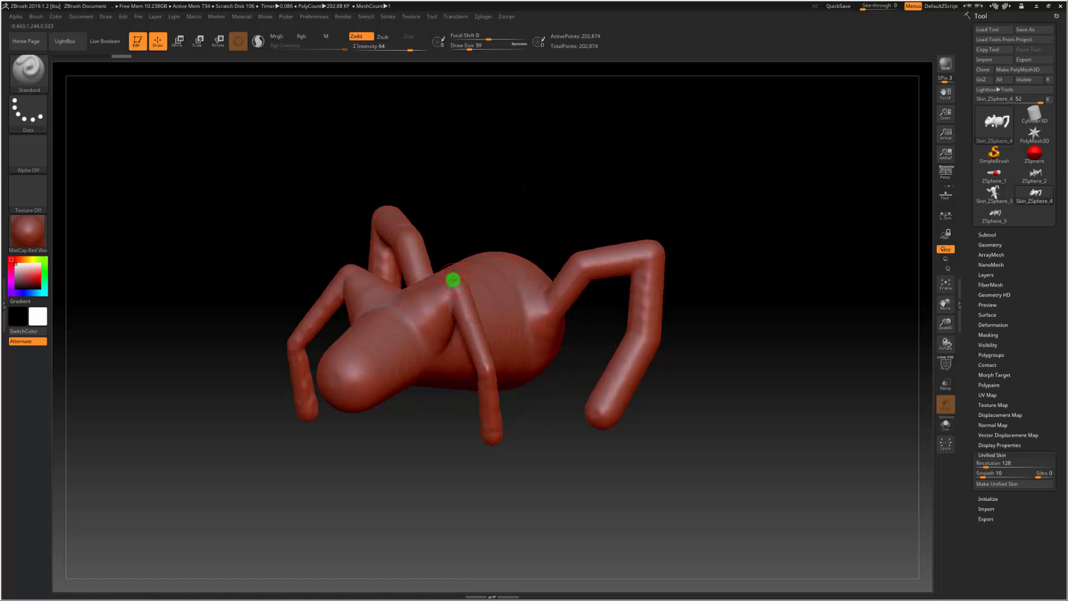
# Step: Try raised freehand strokes on the creature's flank with the Standard brush, and undo them
pyautogui.moveTo(511, 303); pyautogui.dragTo(505, 336)
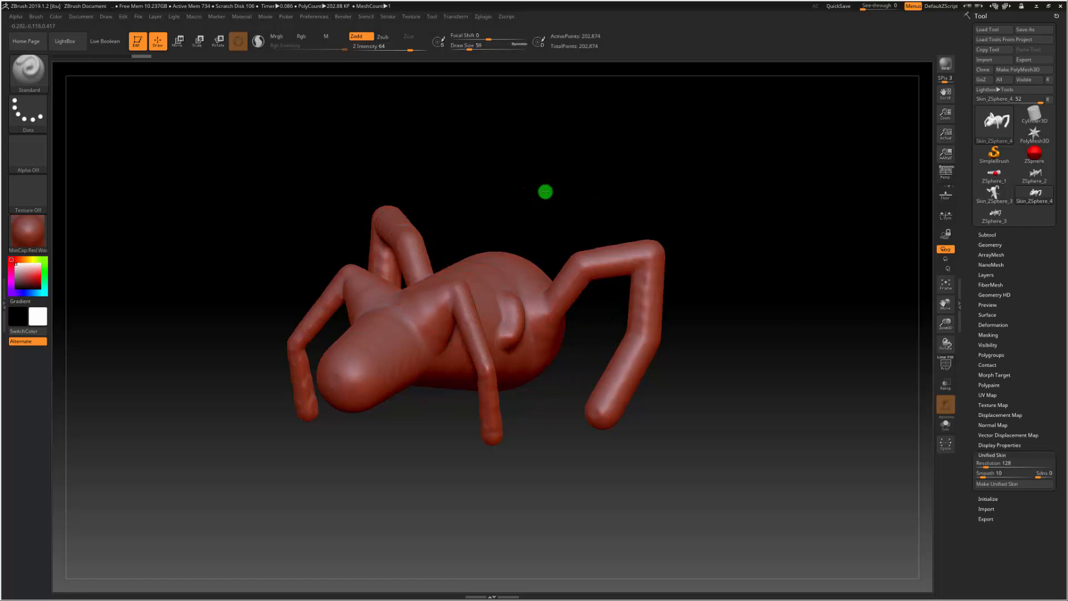
pyautogui.moveTo(545, 191); pyautogui.dragTo(553, 205)
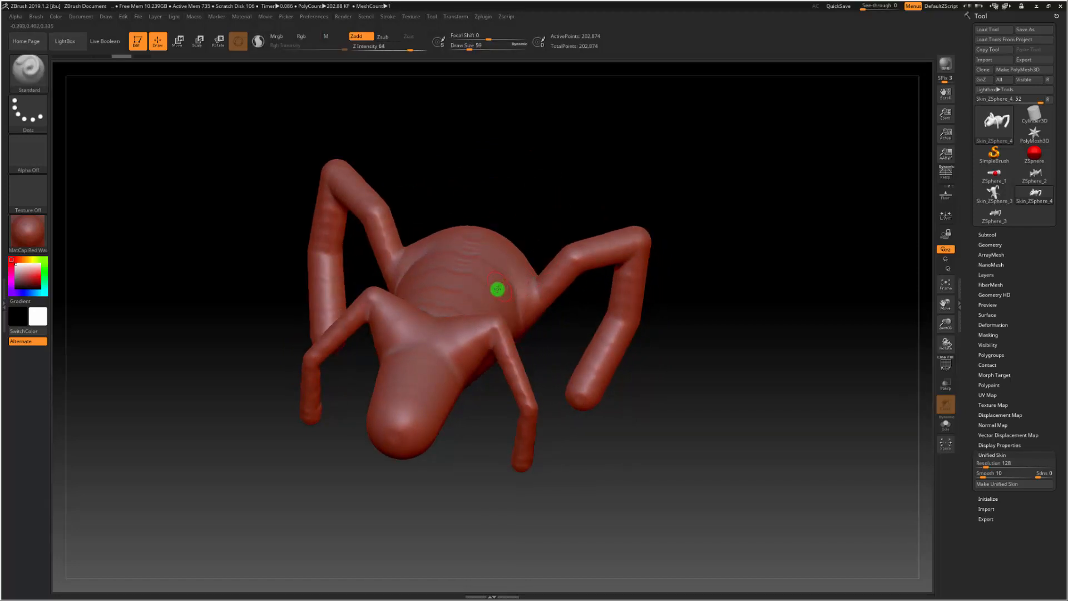
pyautogui.moveTo(493, 281)
pyautogui.mouseDown()
pyautogui.moveTo(508, 293)
pyautogui.moveTo(508, 316)
pyautogui.mouseUp()
pyautogui.moveTo(568, 362); pyautogui.dragTo(536, 346)
pyautogui.press('shift')
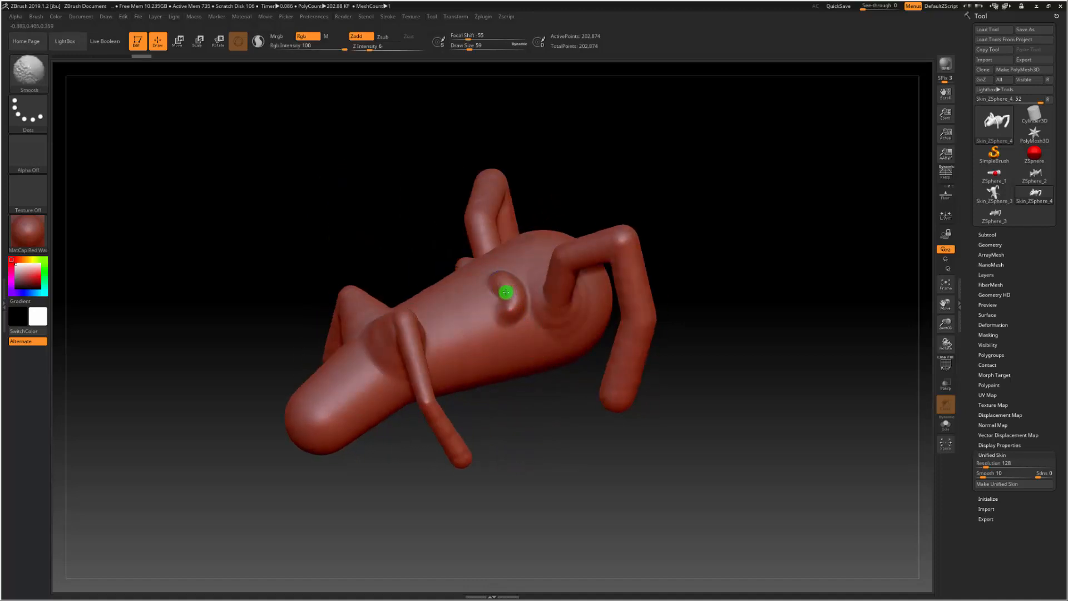
pyautogui.moveTo(503, 282)
pyautogui.mouseDown()
pyautogui.moveTo(468, 319)
pyautogui.moveTo(456, 354)
pyautogui.mouseUp()
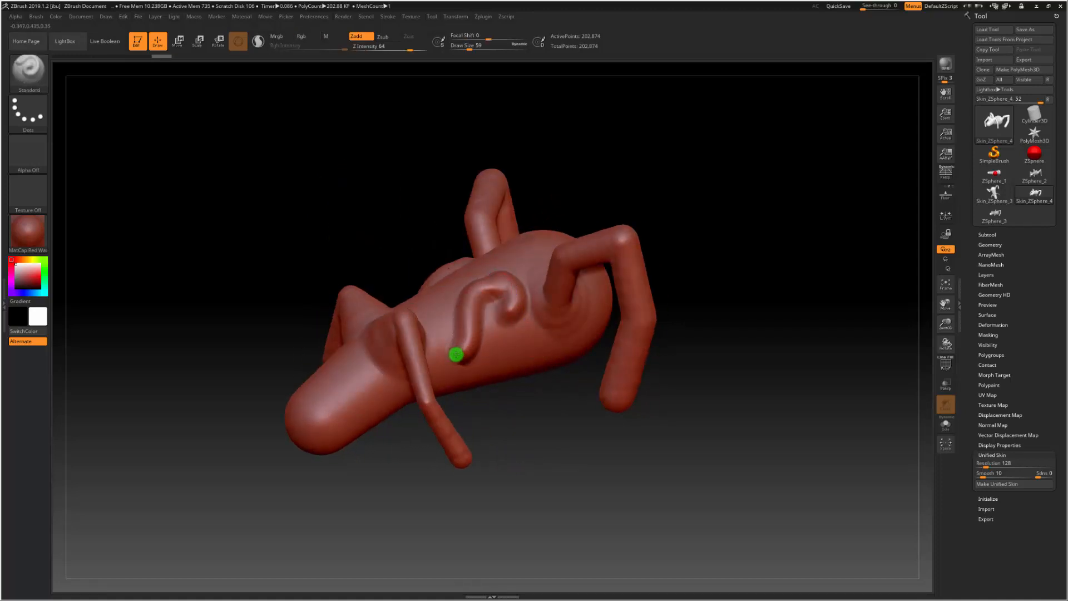
pyautogui.press('shift')
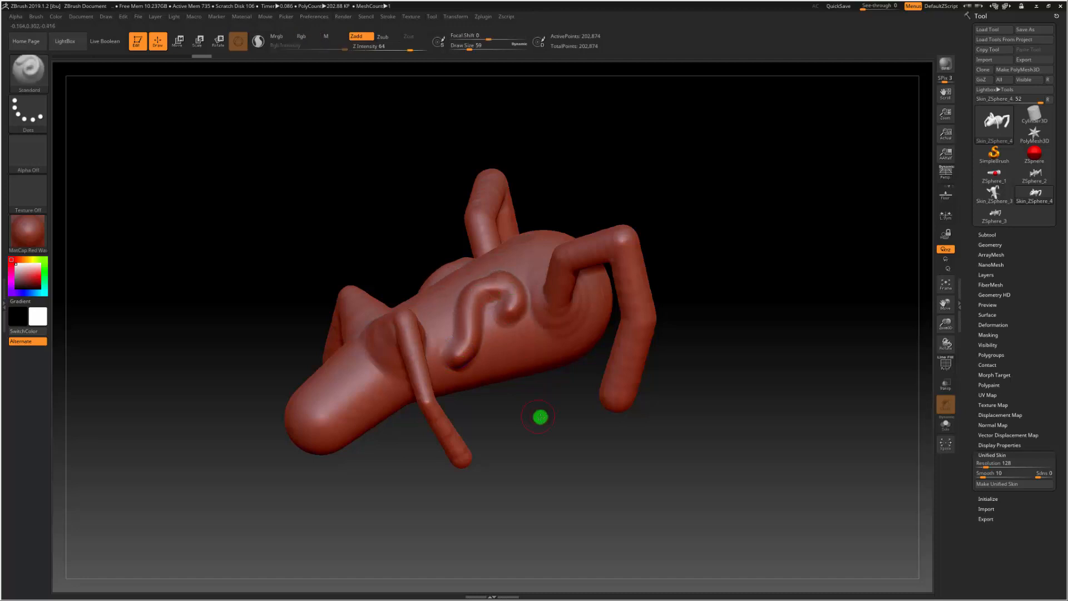
pyautogui.moveTo(540, 417); pyautogui.dragTo(576, 417)
pyautogui.press('ctrl')
pyautogui.hotkey('ctrl', 'z')
pyautogui.hotkey('ctrl', 'z')
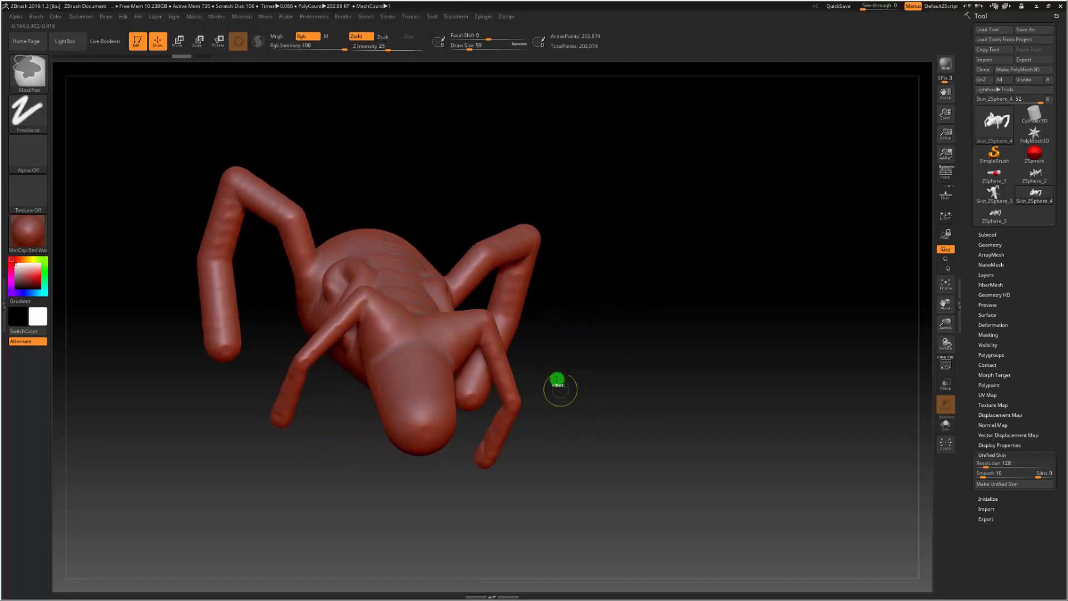
# Step: Return to the ZSphere creature, set the unified skin resolution to 256, check the preview, and generate a new unified skin
pyautogui.moveTo(679, 373); pyautogui.dragTo(627, 362)
pyautogui.keyDown('shift'); pyautogui.moveTo(706, 291); pyautogui.dragTo(707, 345); pyautogui.keyUp('shift')
pyautogui.moveTo(708, 417); pyautogui.dragTo(743, 424)
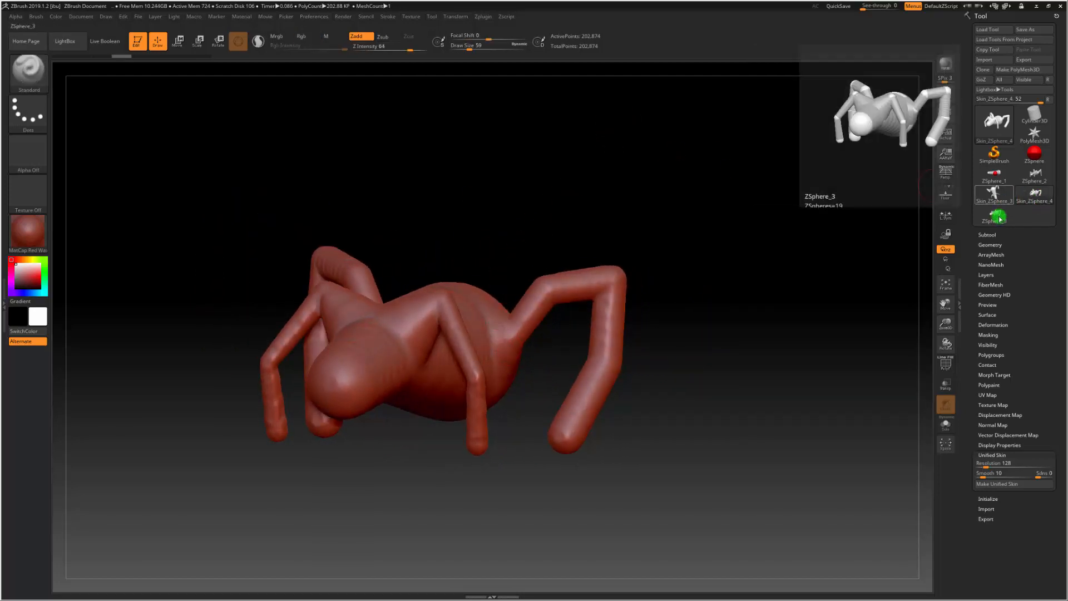
pyautogui.click(996, 217)
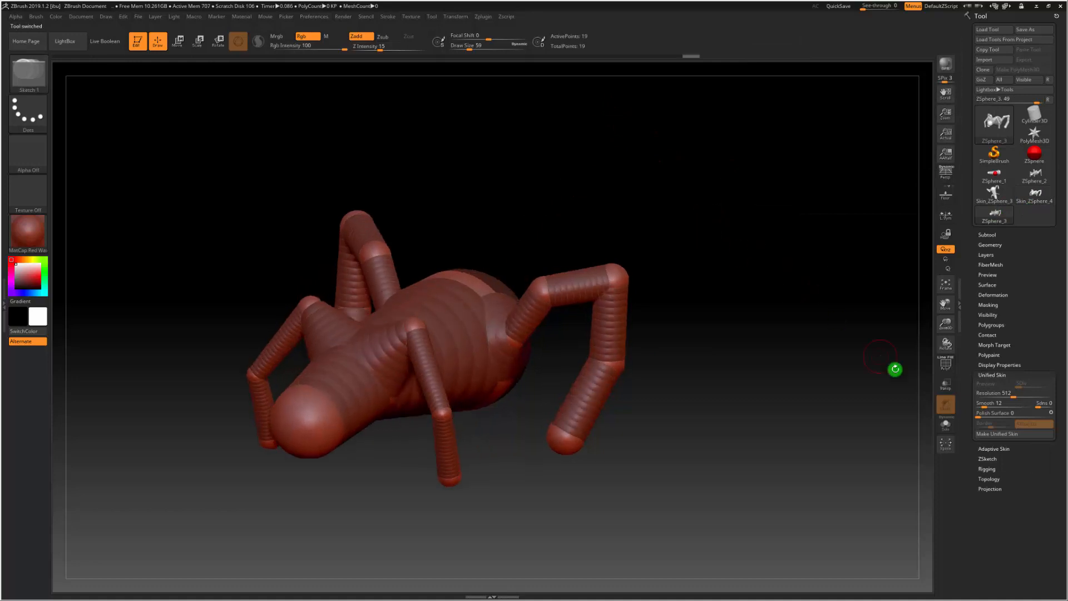
pyautogui.click(975, 393)
pyautogui.write('224')
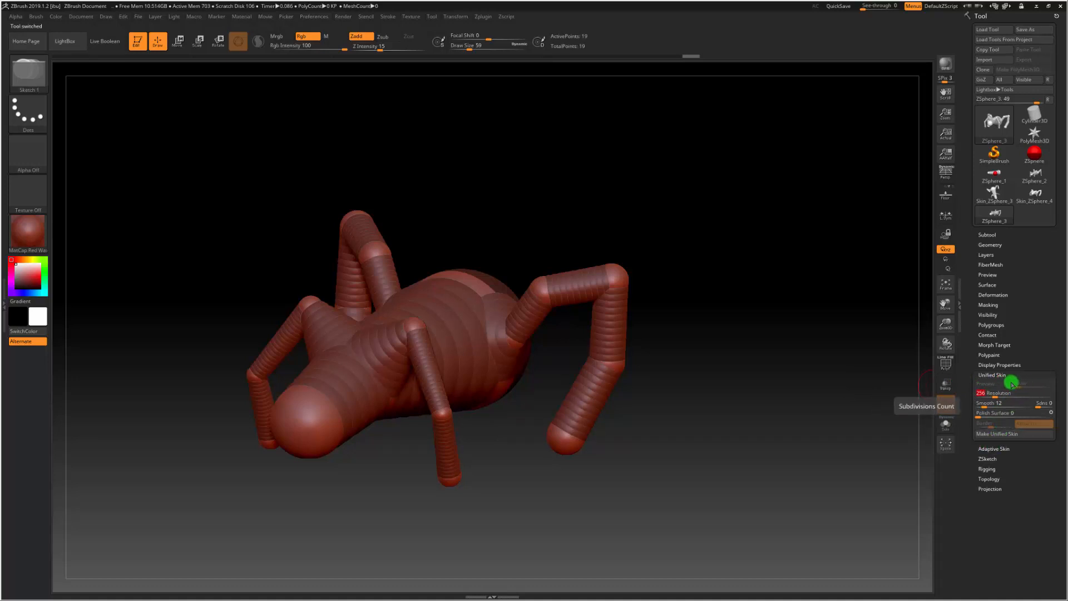
pyautogui.click(985, 383)
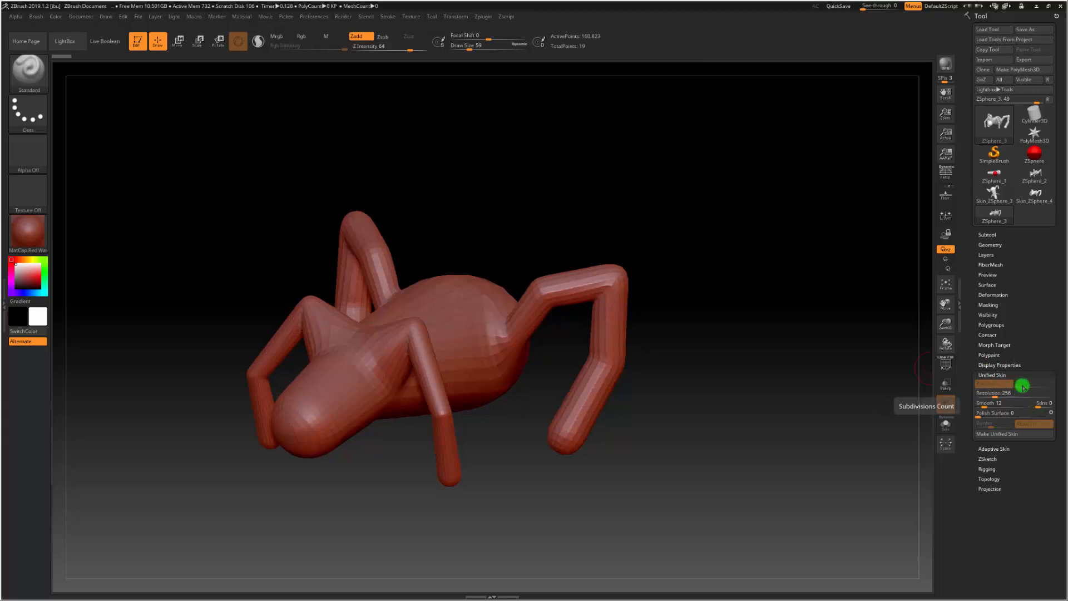
pyautogui.click(1013, 432)
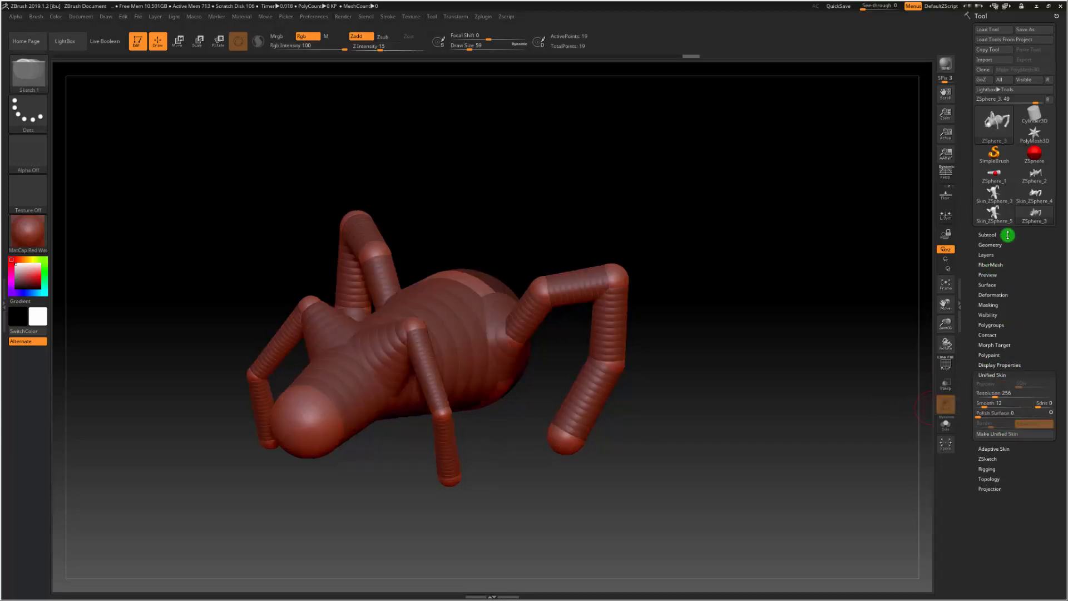
# Step: Switch to the newly generated mesh, compare it with the previous skin, and lightly smooth the hind leg
pyautogui.click(994, 214)
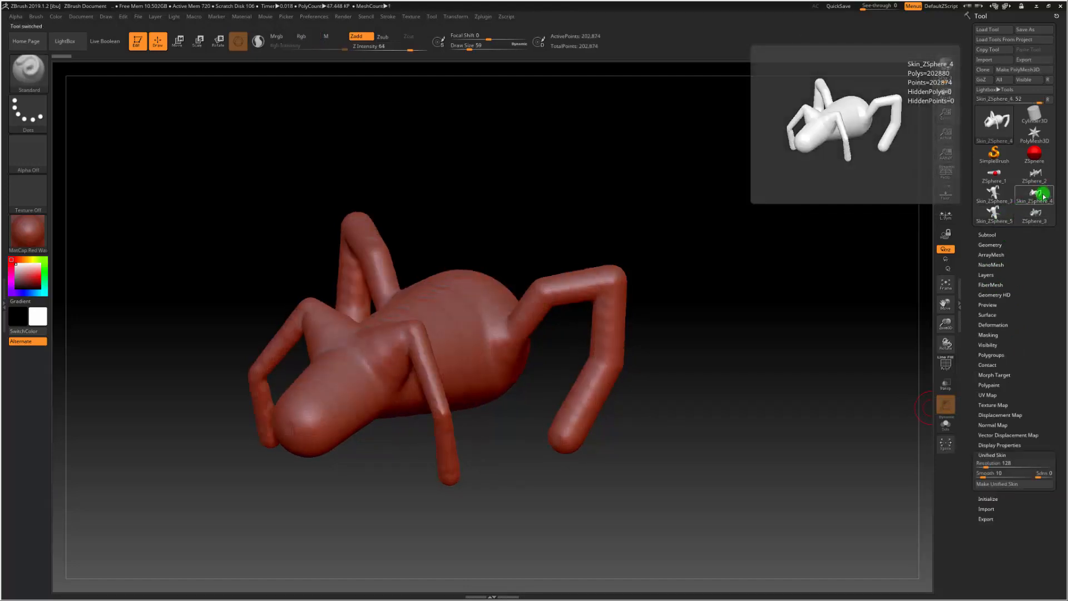
pyautogui.moveTo(773, 349); pyautogui.dragTo(758, 347)
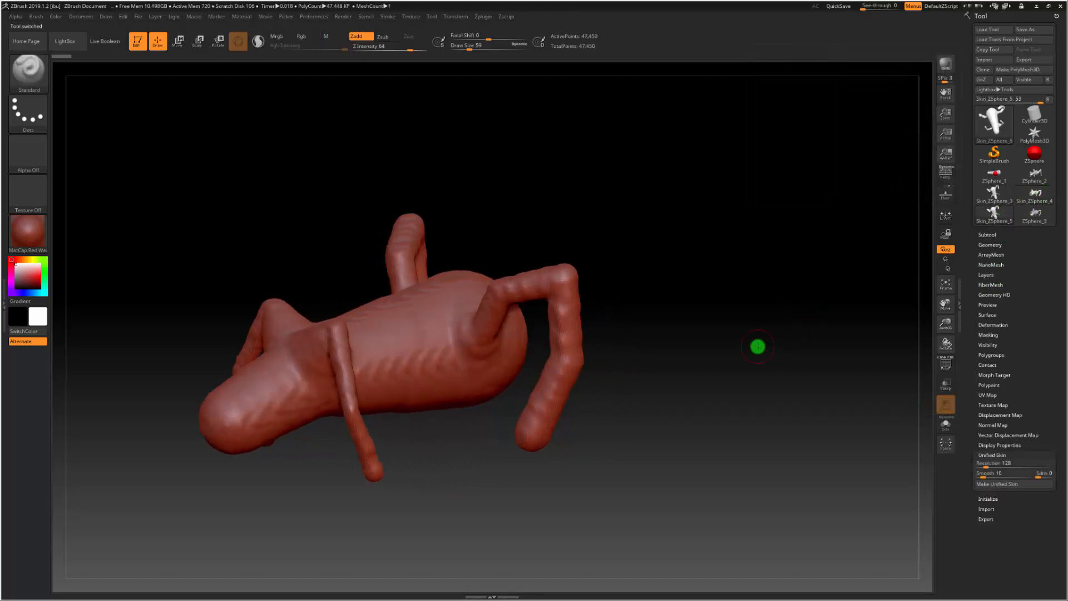
pyautogui.moveTo(650, 280); pyautogui.dragTo(651, 332)
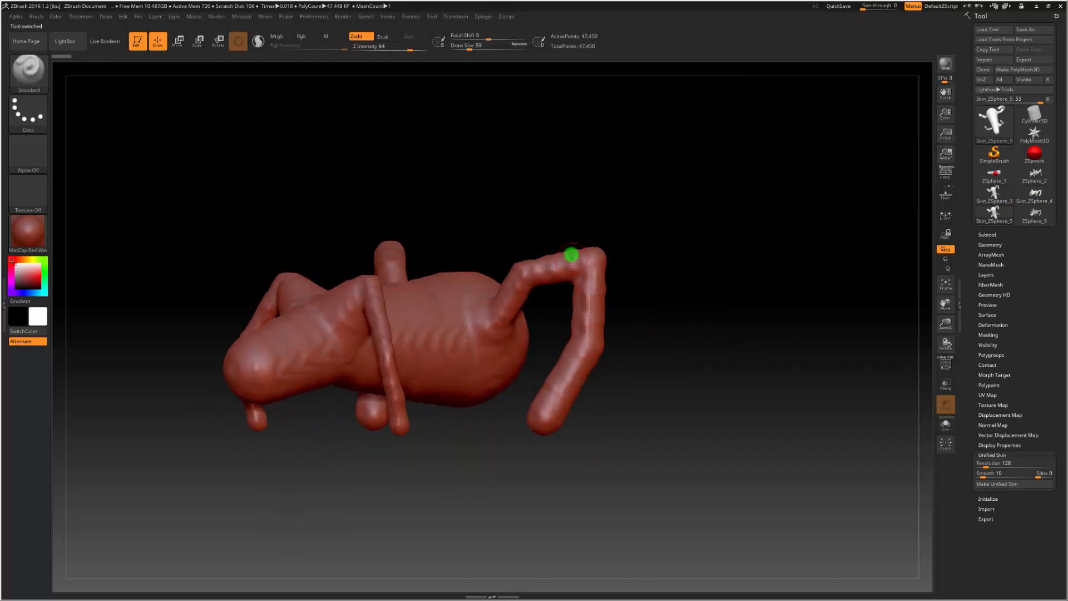
pyautogui.press('shift')
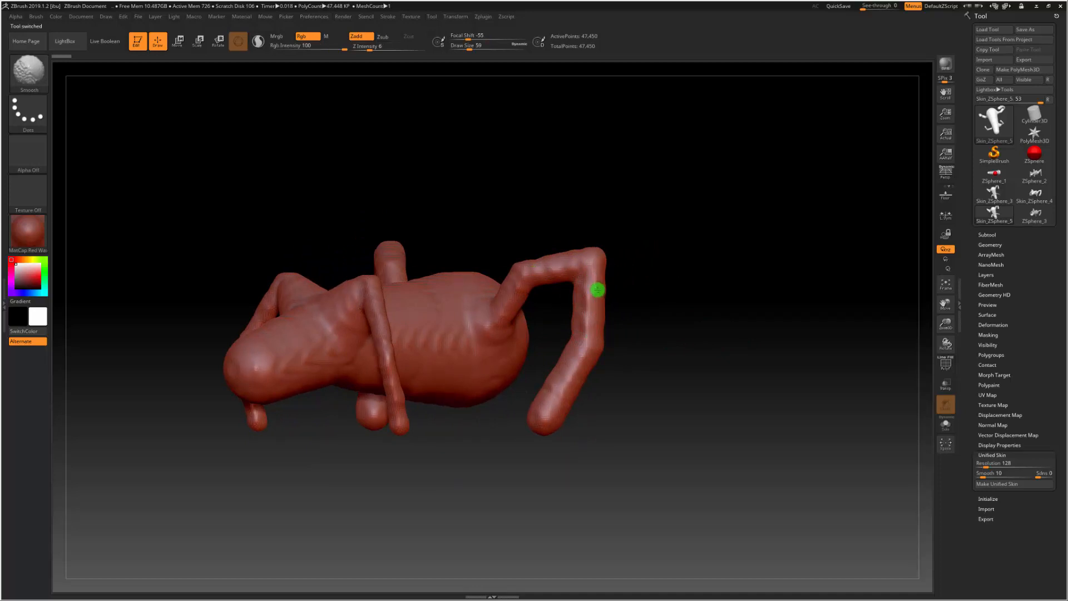
pyautogui.moveTo(662, 327)
pyautogui.mouseDown()
pyautogui.moveTo(690, 343)
pyautogui.moveTo(674, 342)
pyautogui.moveTo(679, 310)
pyautogui.moveTo(689, 341)
pyautogui.moveTo(675, 358)
pyautogui.mouseUp()
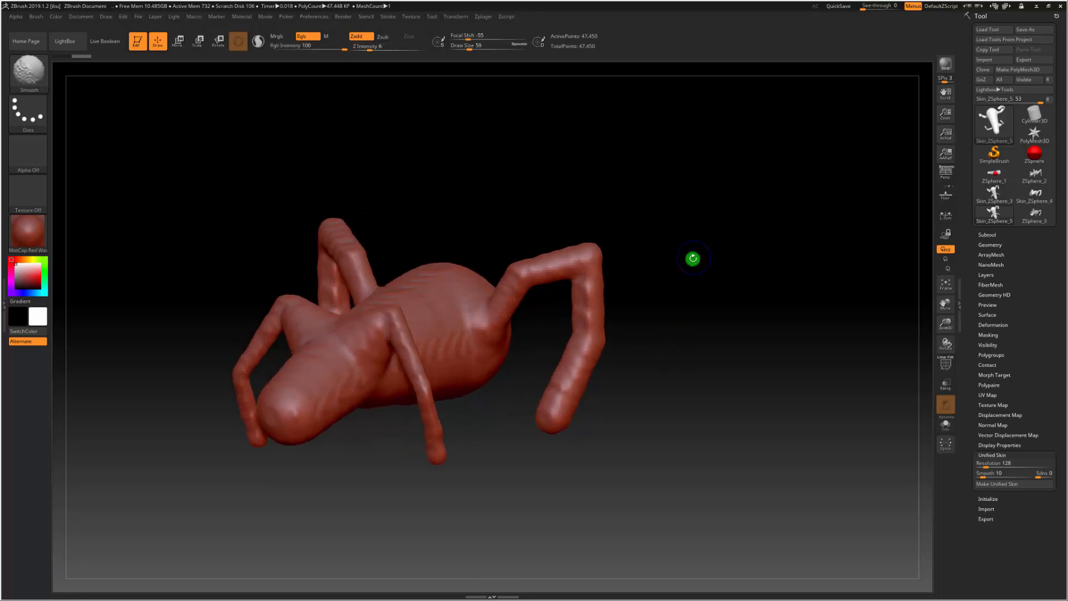
pyautogui.keyDown('shift'); pyautogui.moveTo(692, 258); pyautogui.dragTo(657, 331); pyautogui.keyUp('shift')
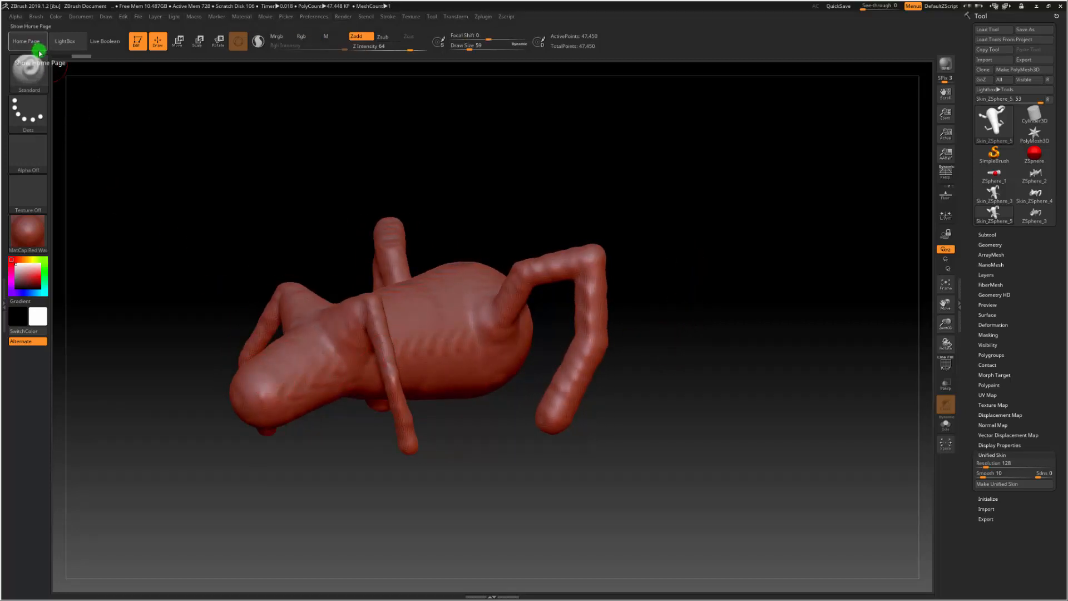
# Step: Build up a raised ridge along the top of the head and snout with the ClayTubes brush
pyautogui.click(29, 68)
pyautogui.click(352, 115)
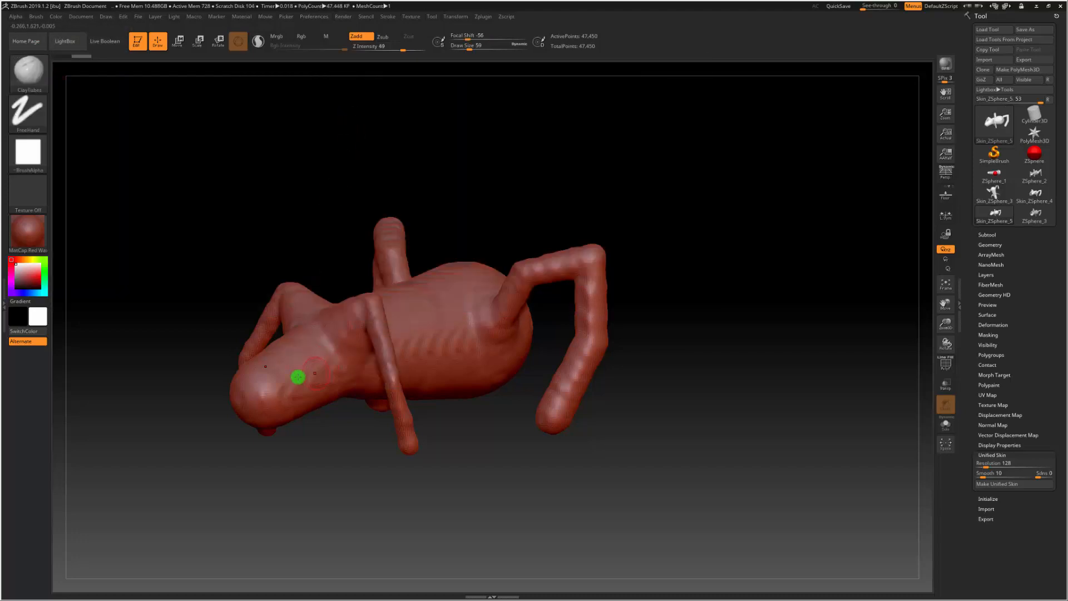
pyautogui.moveTo(271, 378); pyautogui.dragTo(299, 355)
pyautogui.moveTo(313, 349); pyautogui.dragTo(241, 391)
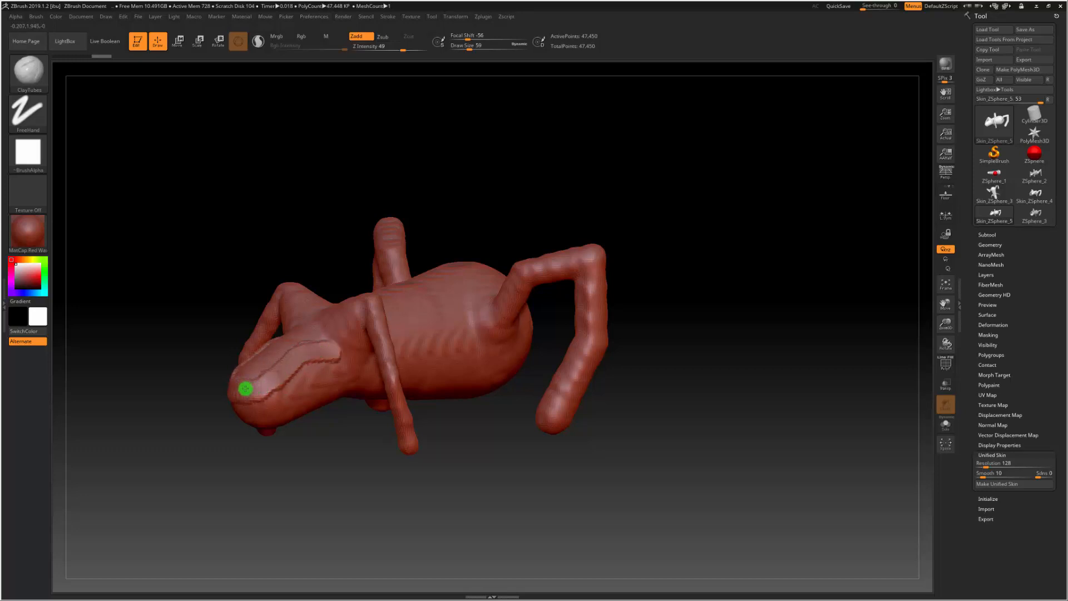
pyautogui.moveTo(331, 347)
pyautogui.mouseDown()
pyautogui.moveTo(257, 387)
pyautogui.moveTo(269, 369)
pyautogui.moveTo(259, 372)
pyautogui.mouseUp()
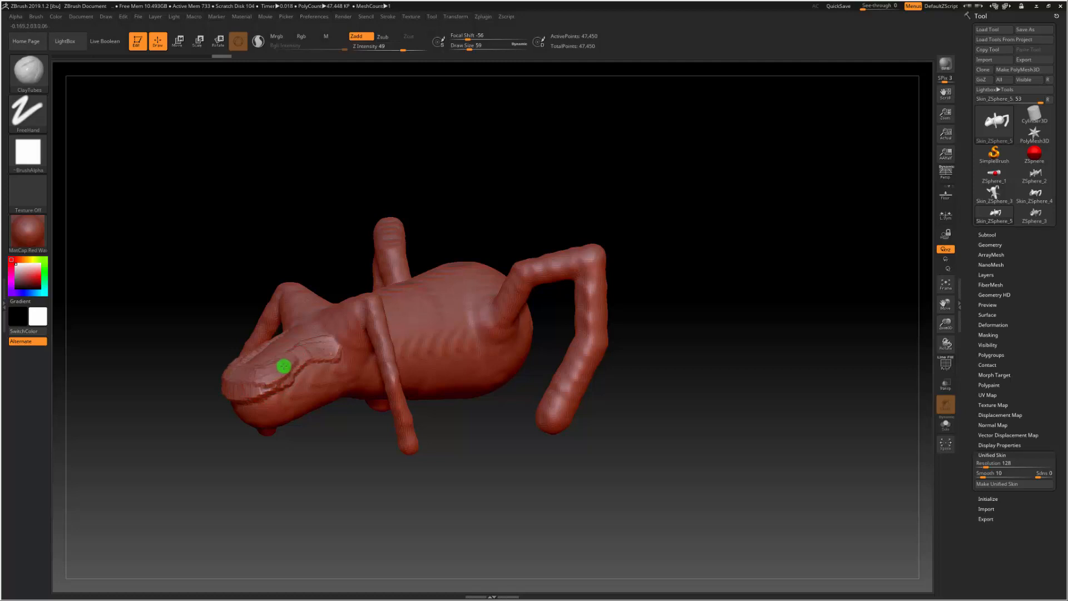
pyautogui.moveTo(314, 348); pyautogui.dragTo(267, 381)
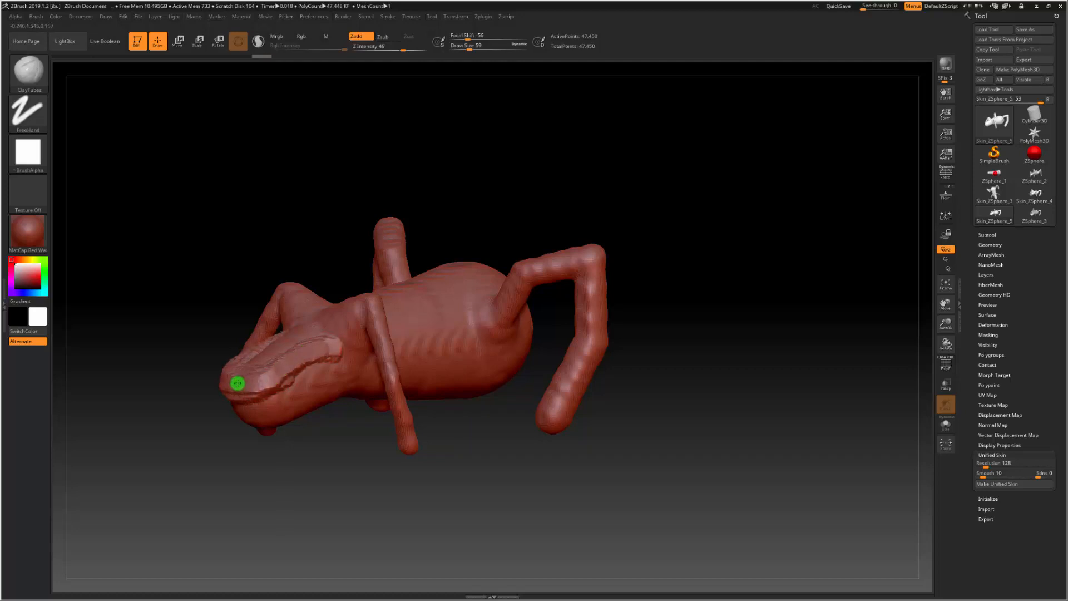
# Step: Add another clay stroke along the upper head and smooth the built-up surface over the snout
pyautogui.moveTo(363, 448)
pyautogui.mouseDown()
pyautogui.moveTo(422, 444)
pyautogui.moveTo(359, 434)
pyautogui.mouseUp()
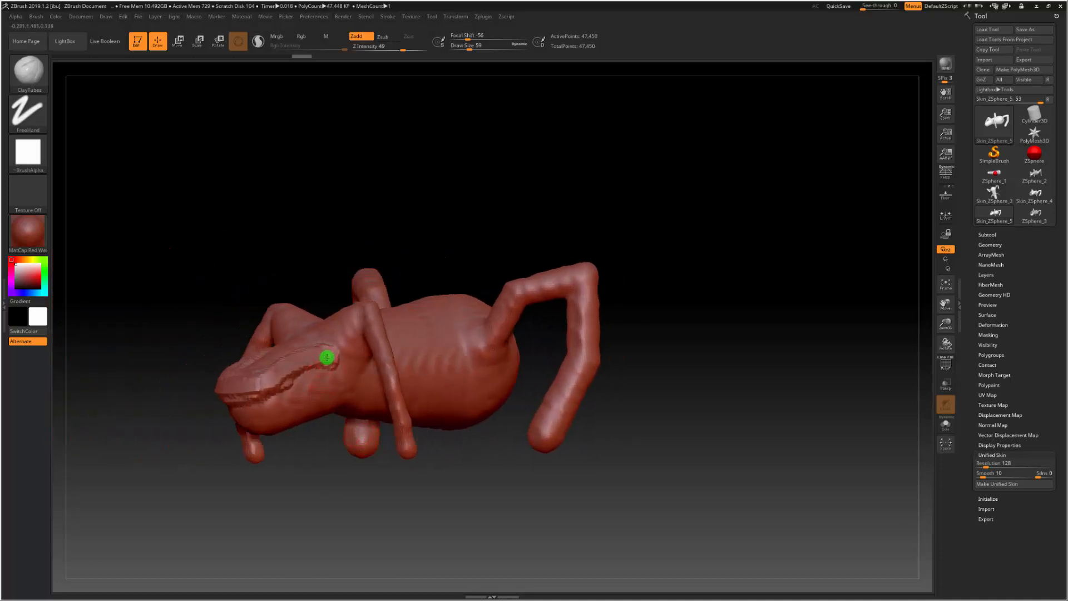
pyautogui.moveTo(327, 357); pyautogui.dragTo(276, 371)
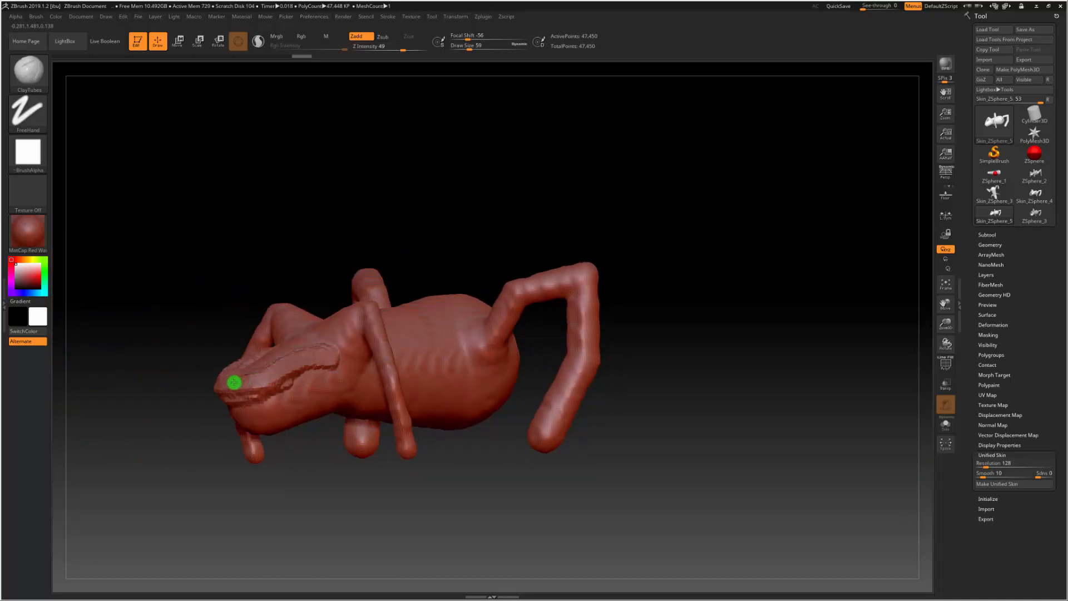
pyautogui.press('shift')
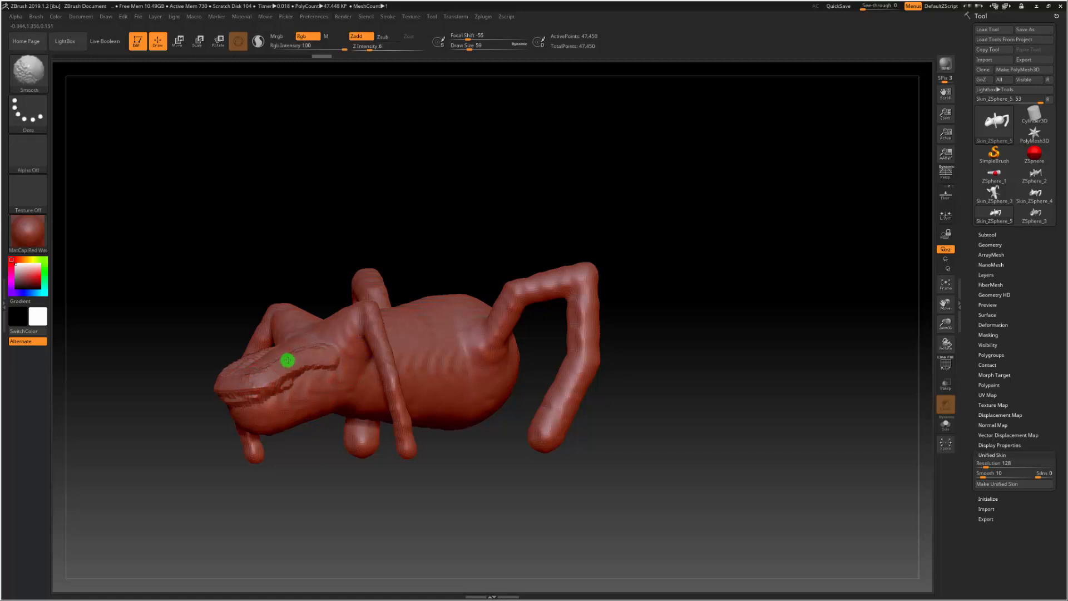
pyautogui.moveTo(287, 361)
pyautogui.keyDown('shift'); pyautogui.mouseDown()
pyautogui.moveTo(301, 374)
pyautogui.moveTo(264, 389)
pyautogui.moveTo(234, 389)
pyautogui.moveTo(220, 367)
pyautogui.mouseUp(); pyautogui.keyUp('shift')
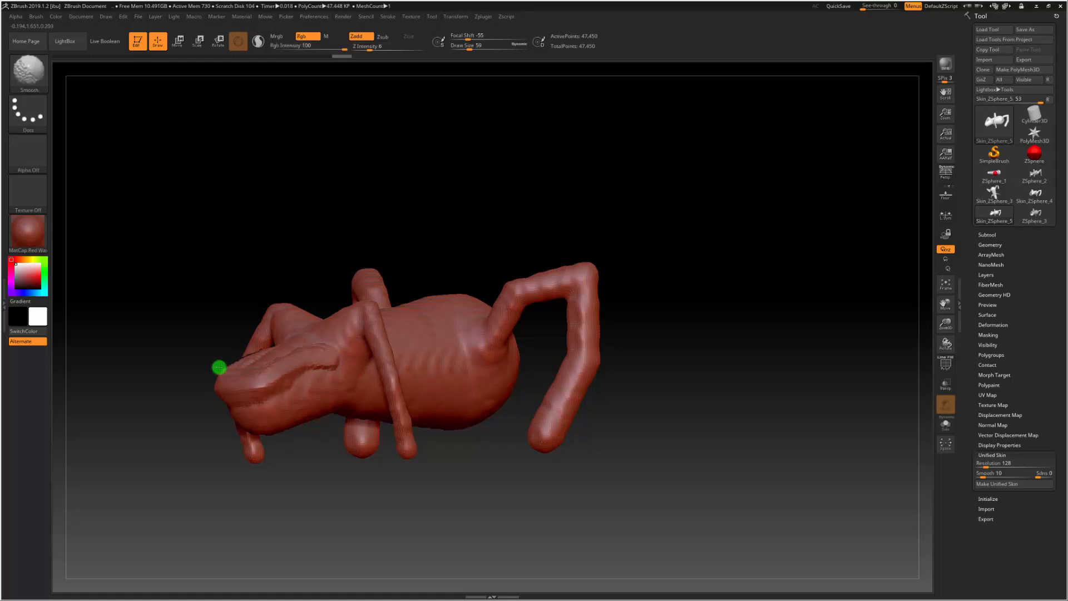
# Step: Smooth the built-up clay ridge along the side of the upper head and snout
pyautogui.moveTo(303, 364)
pyautogui.keyDown('shift'); pyautogui.mouseDown()
pyautogui.moveTo(298, 375)
pyautogui.moveTo(297, 342)
pyautogui.mouseUp(); pyautogui.keyUp('shift')
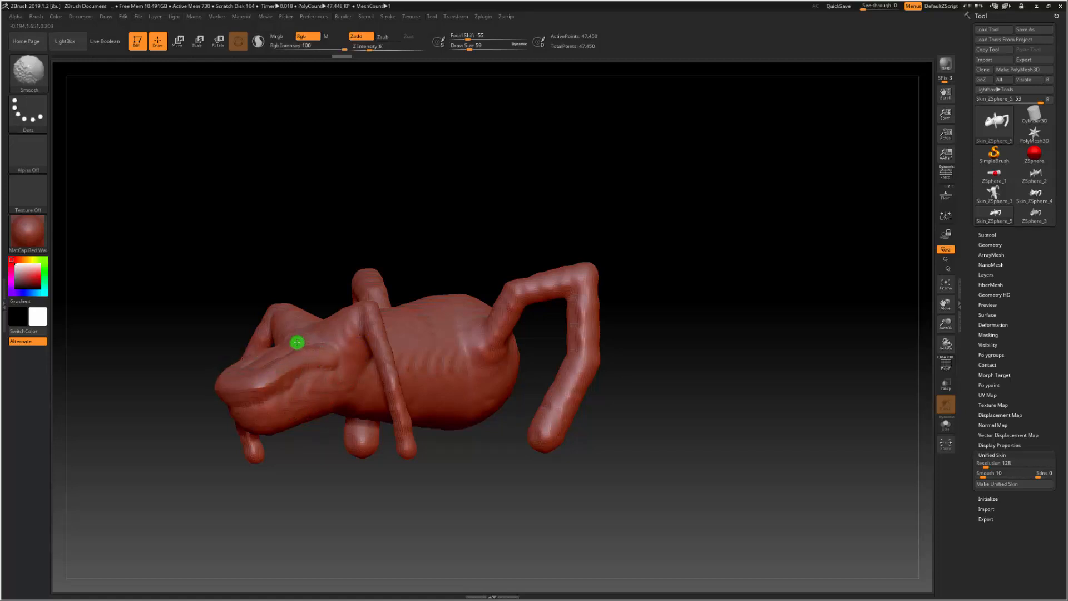
pyautogui.moveTo(208, 393)
pyautogui.mouseDown()
pyautogui.moveTo(332, 487)
pyautogui.moveTo(362, 491)
pyautogui.moveTo(303, 482)
pyautogui.moveTo(317, 492)
pyautogui.moveTo(306, 477)
pyautogui.mouseUp()
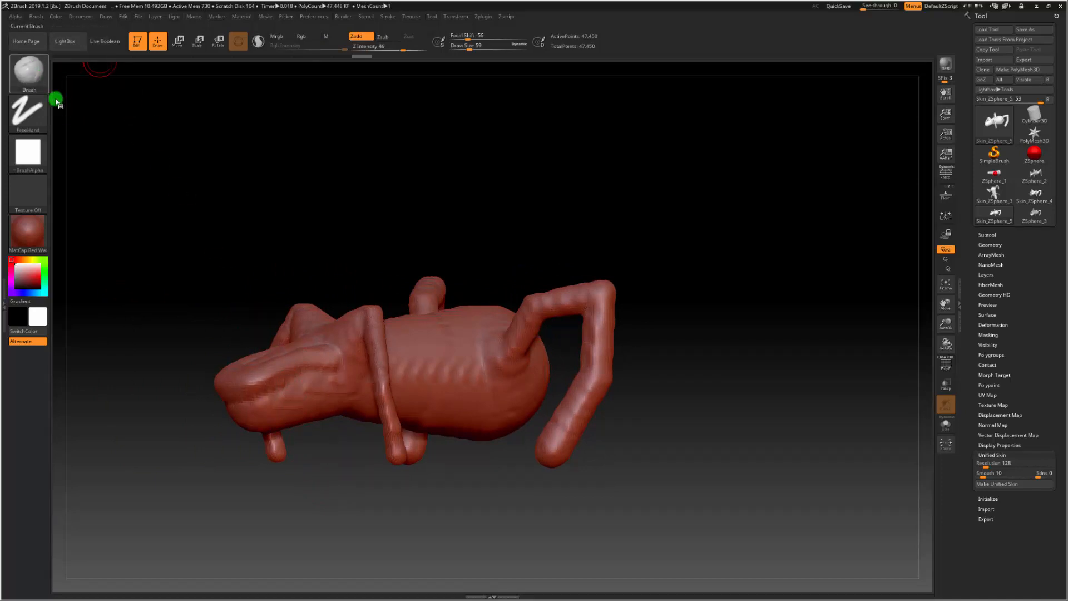
# Step: Sculpt a small eye detail on the side of the head with the Standard brush at draw size 16
pyautogui.click(30, 71)
pyautogui.press('s')
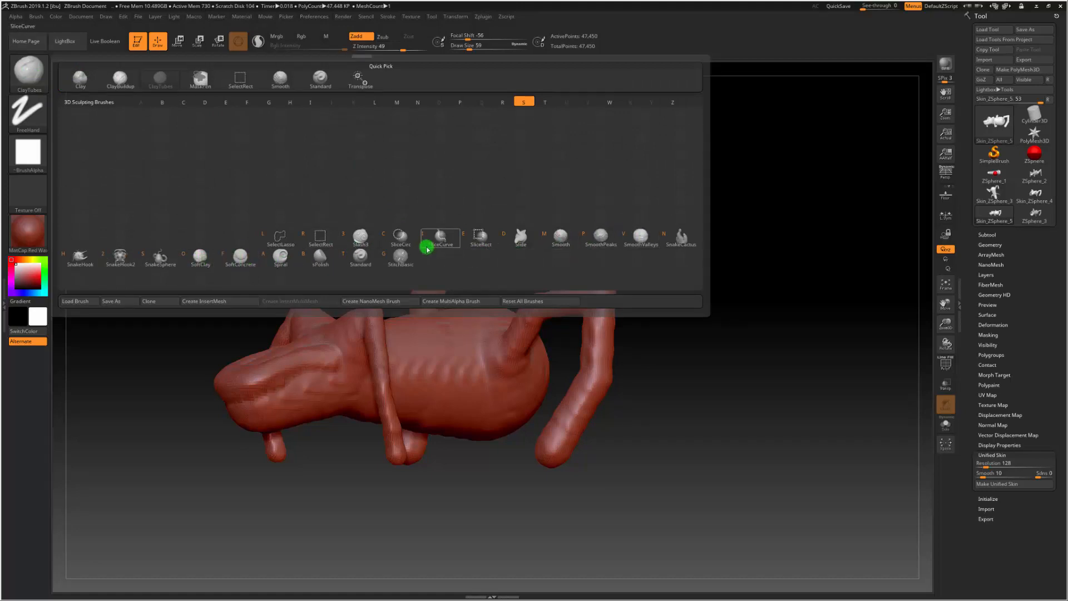
pyautogui.moveTo(409, 236)
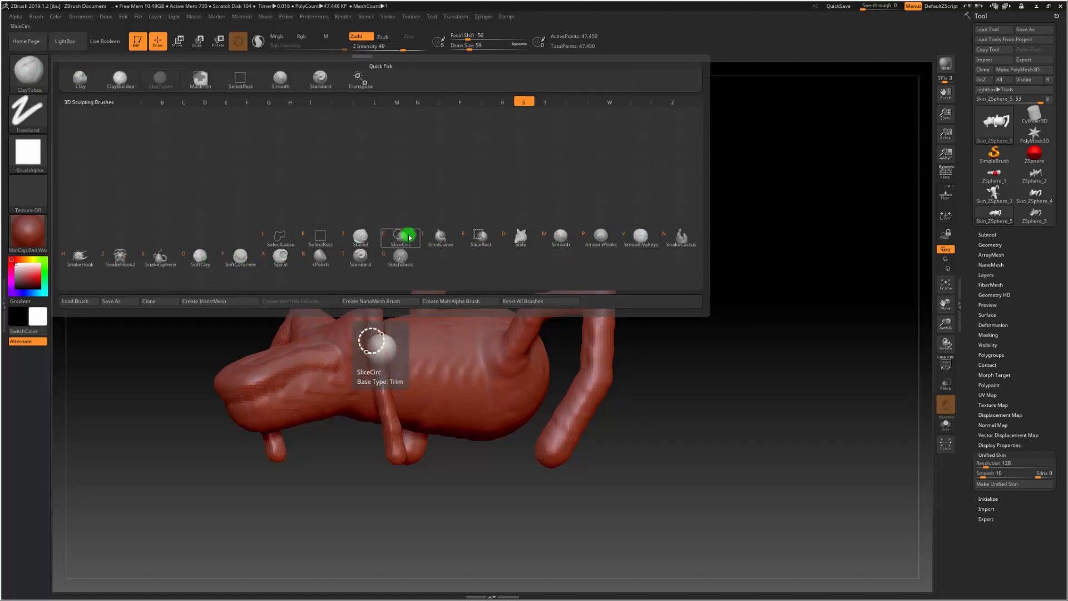
pyautogui.click(361, 256)
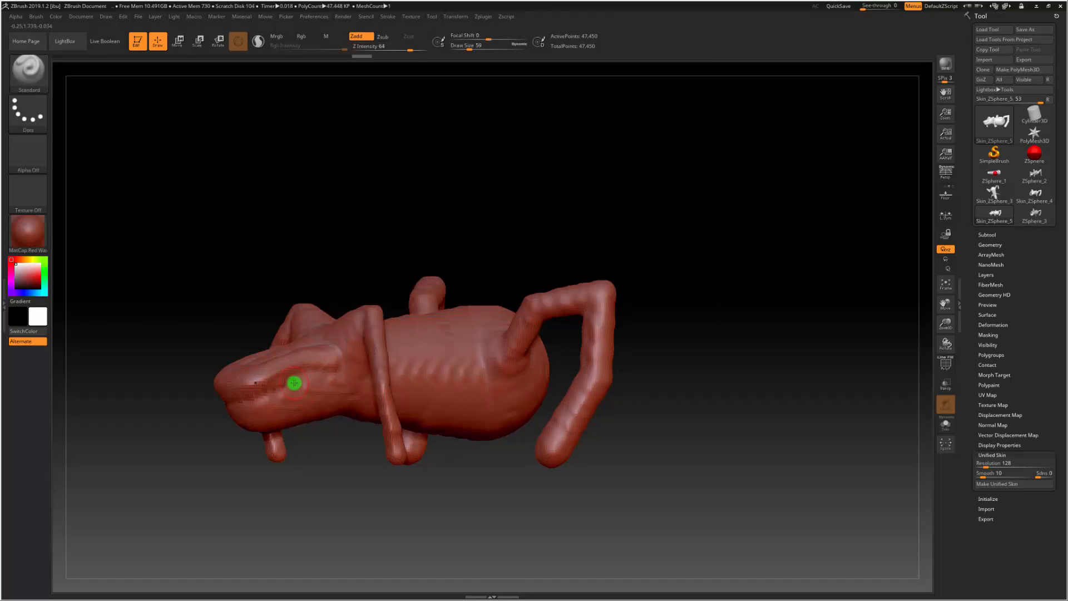
pyautogui.moveTo(297, 381); pyautogui.dragTo(289, 382)
pyautogui.moveTo(330, 437); pyautogui.dragTo(468, 422)
pyautogui.moveTo(319, 472); pyautogui.dragTo(317, 466)
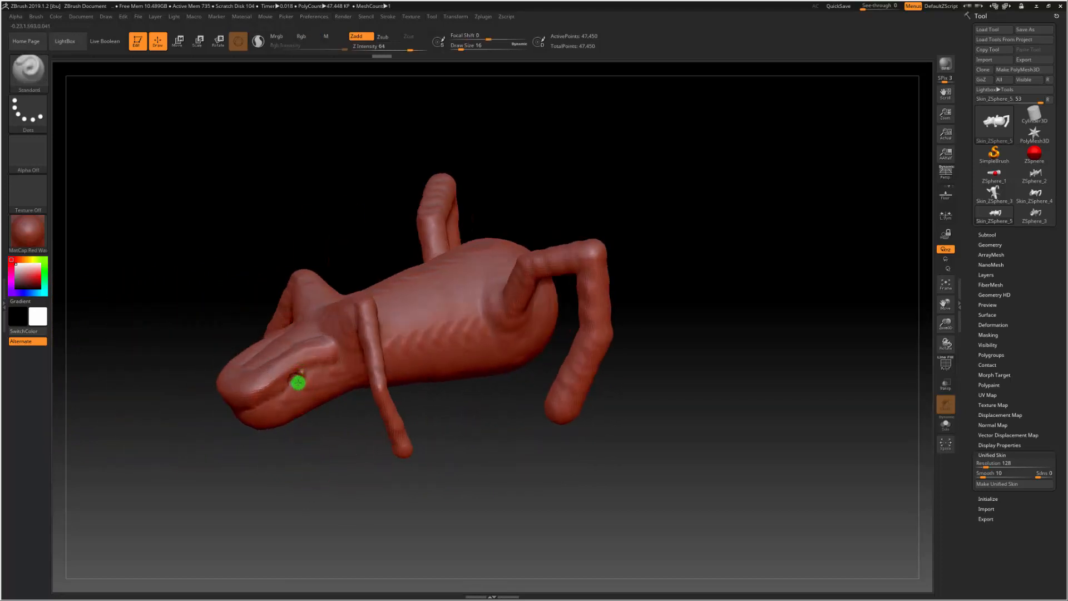
pyautogui.press('shift')
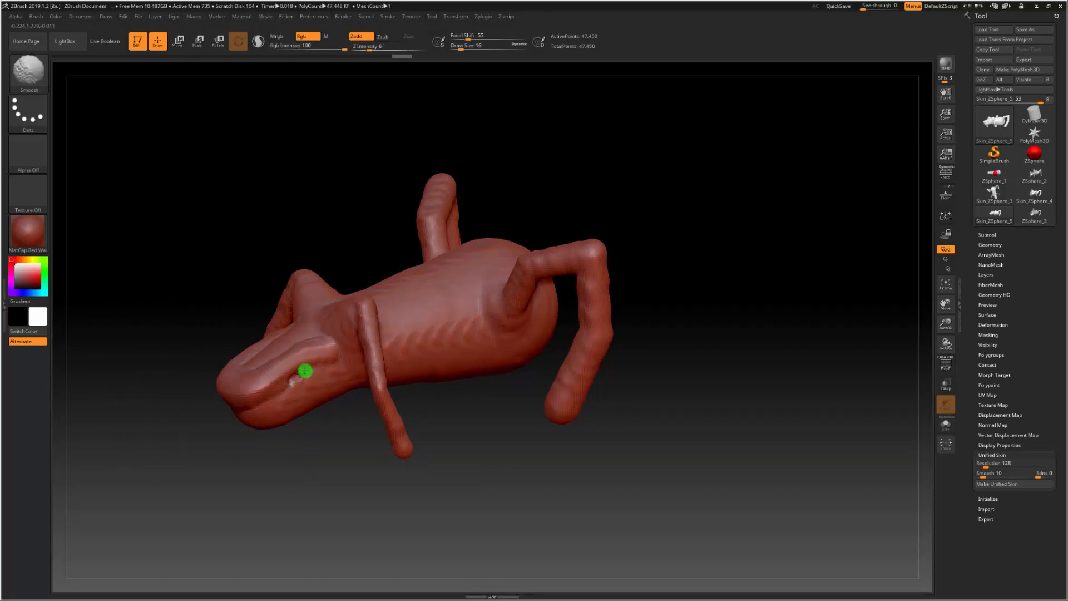
pyautogui.moveTo(322, 427)
pyautogui.mouseDown()
pyautogui.moveTo(336, 443)
pyautogui.moveTo(329, 451)
pyautogui.moveTo(494, 460)
pyautogui.moveTo(574, 444)
pyautogui.moveTo(510, 484)
pyautogui.mouseUp()
pyautogui.press('shift')
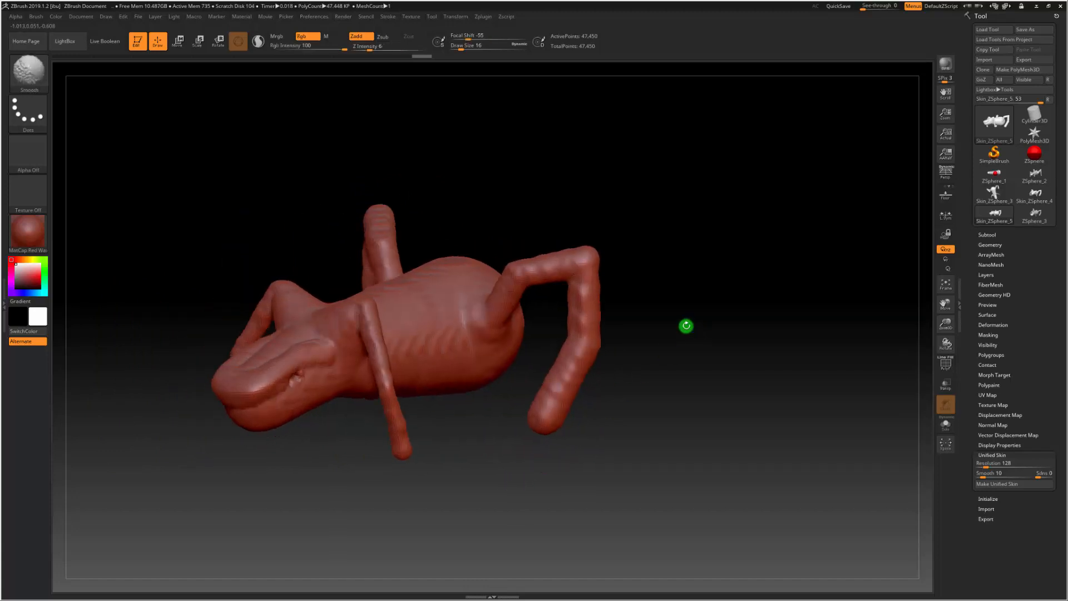
pyautogui.keyDown('shift'); pyautogui.moveTo(686, 326); pyautogui.dragTo(656, 310); pyautogui.keyUp('shift')
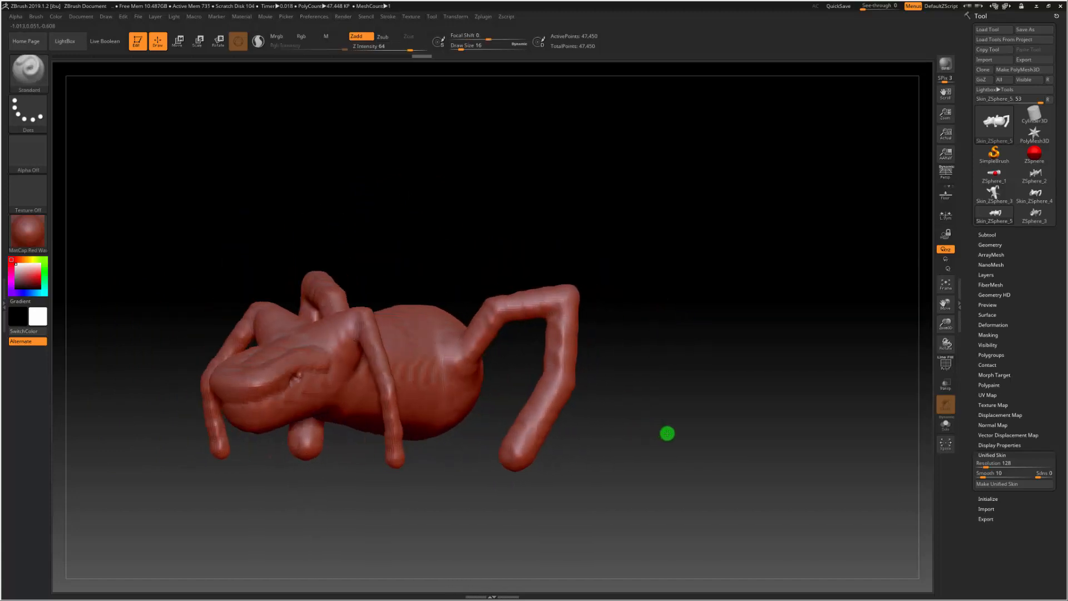